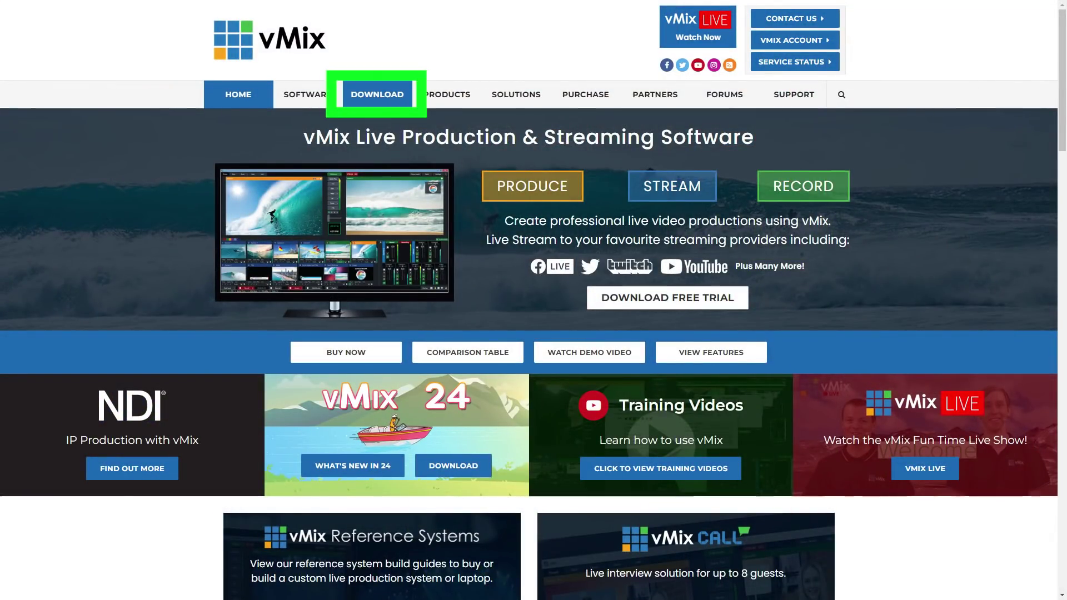
Open the download page of the vMix website
{"action": "left_click", "coordinate": [378, 94]}
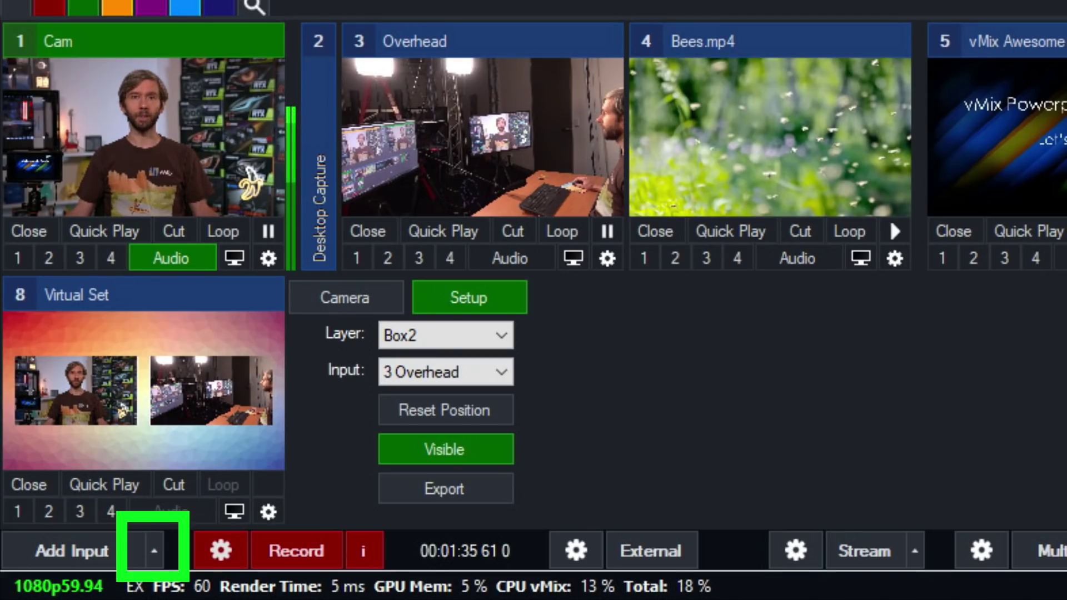
Add a Mix input in vMix with the vMix Awesome PowerPoint input as its preview and 3 Overhead as its output
{"action": "left_click", "coordinate": [153, 553]}
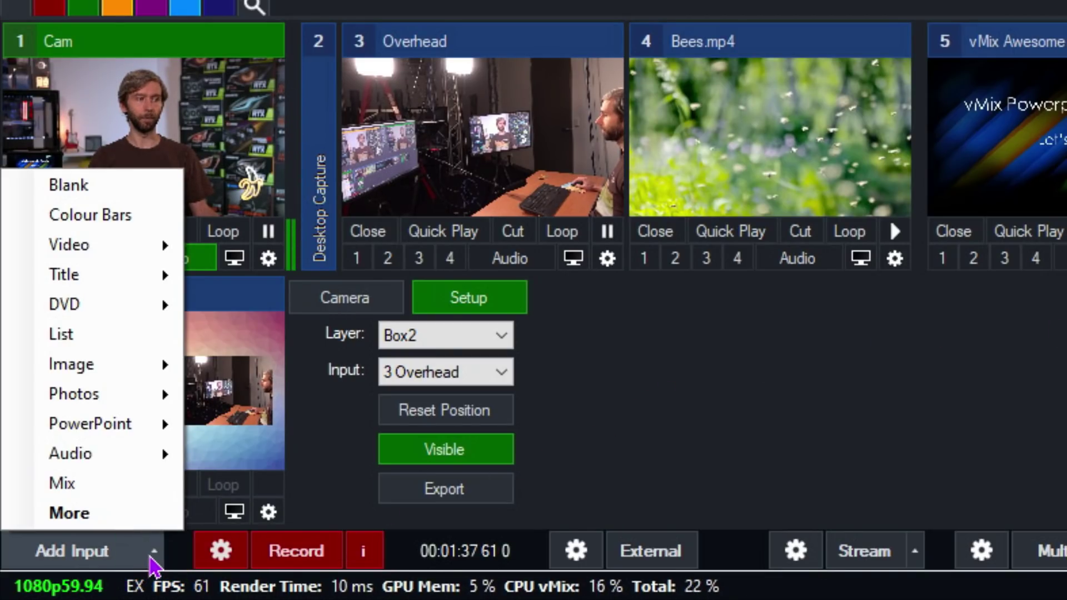
{"action": "left_click", "coordinate": [145, 481]}
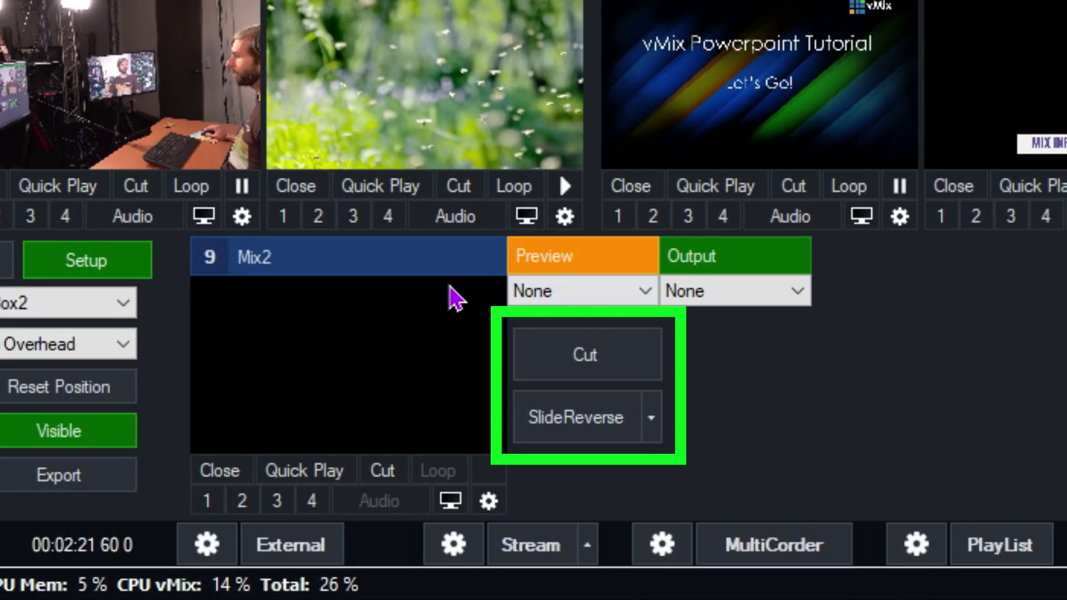
{"action": "left_click", "coordinate": [533, 290]}
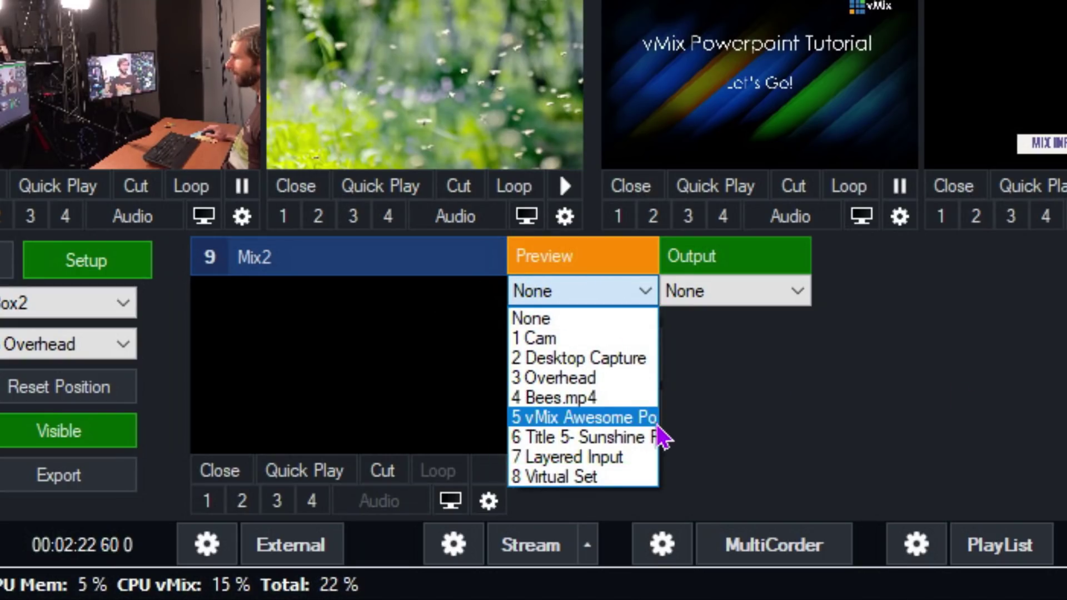
{"action": "left_click", "coordinate": [611, 418]}
{"action": "left_click", "coordinate": [725, 294]}
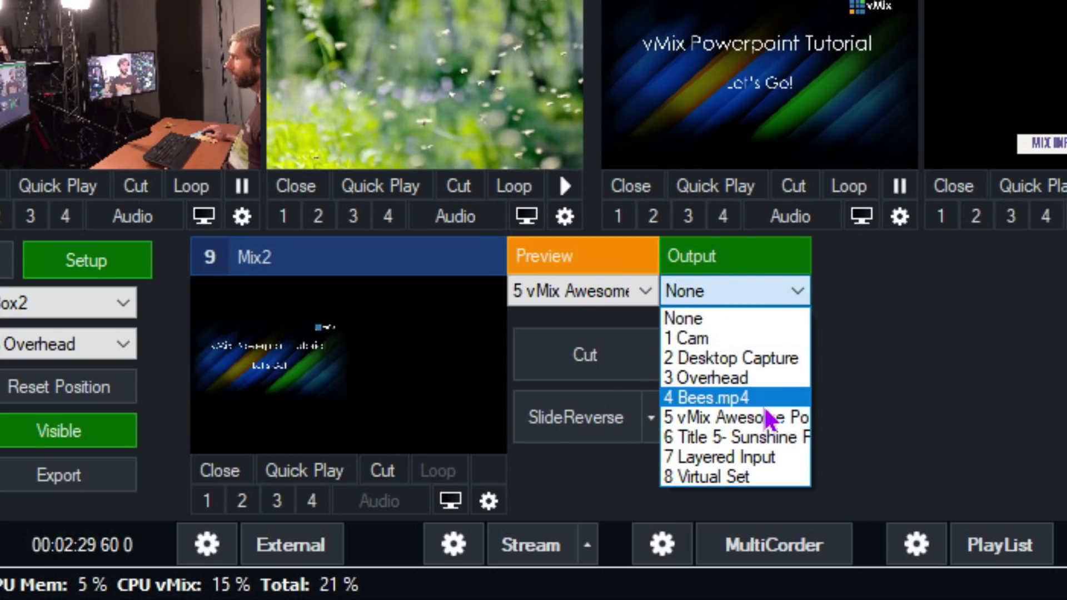
{"action": "left_click", "coordinate": [753, 379]}
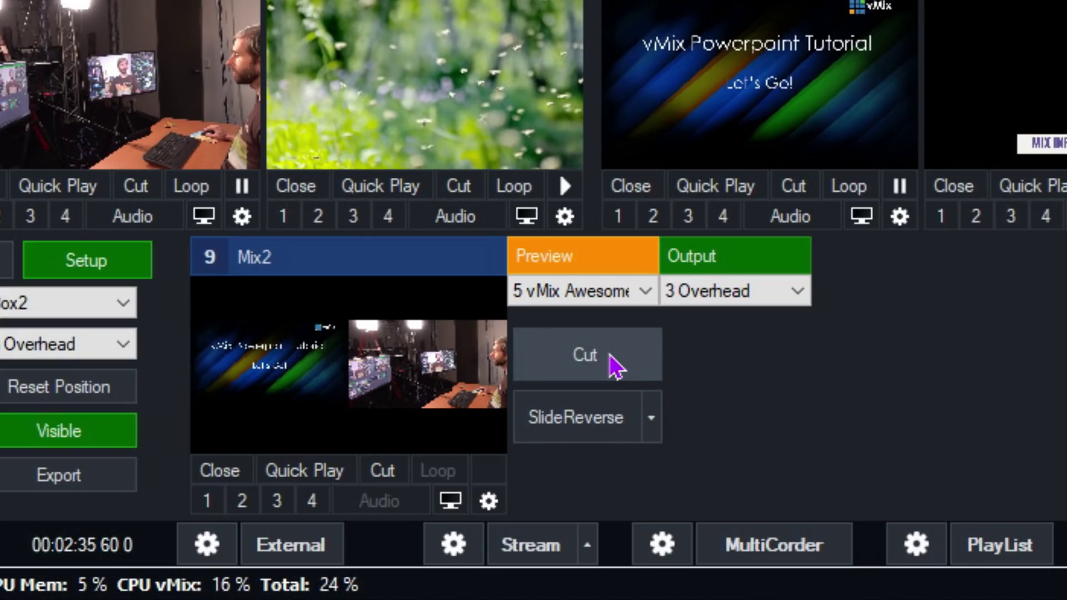
Check Mix2's available transitions and duration setting, and swap its preview and output twice with SlideReverse
{"action": "left_click", "coordinate": [650, 432]}
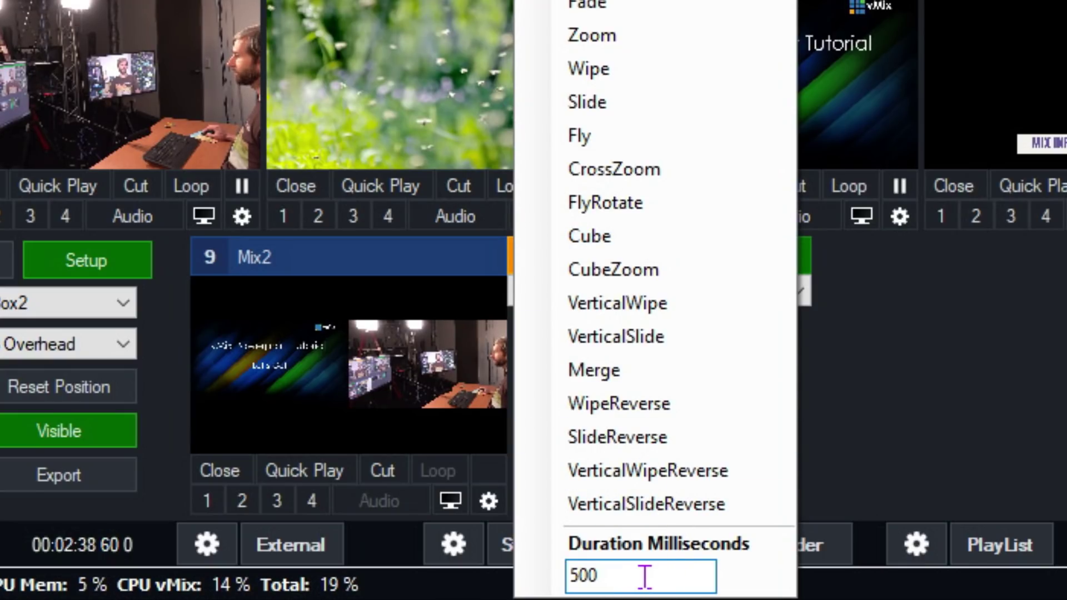
{"action": "left_click", "coordinate": [1001, 404]}
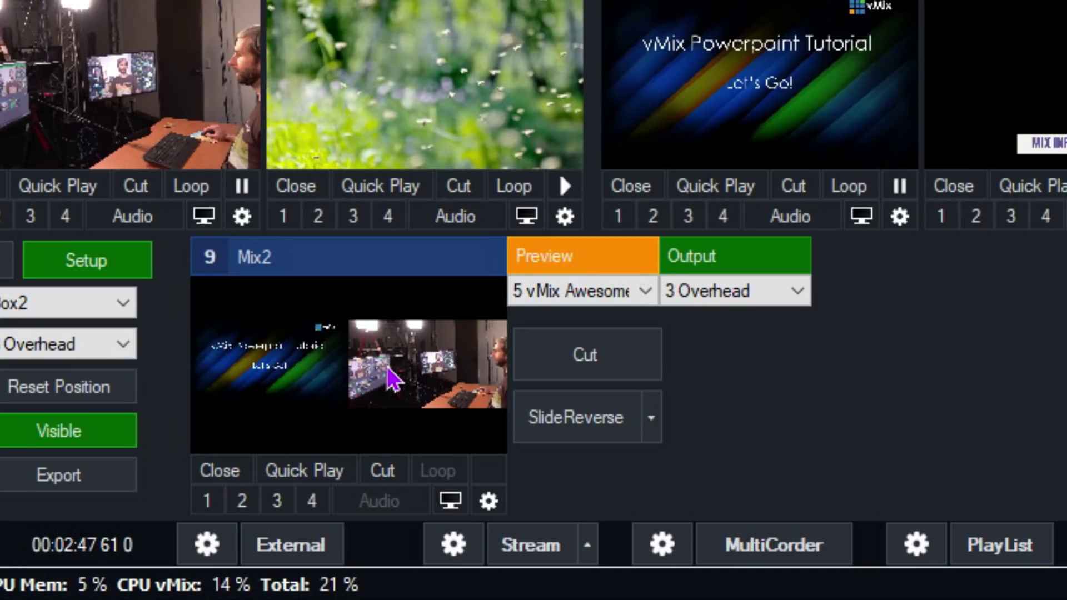
{"action": "left_click", "coordinate": [614, 436]}
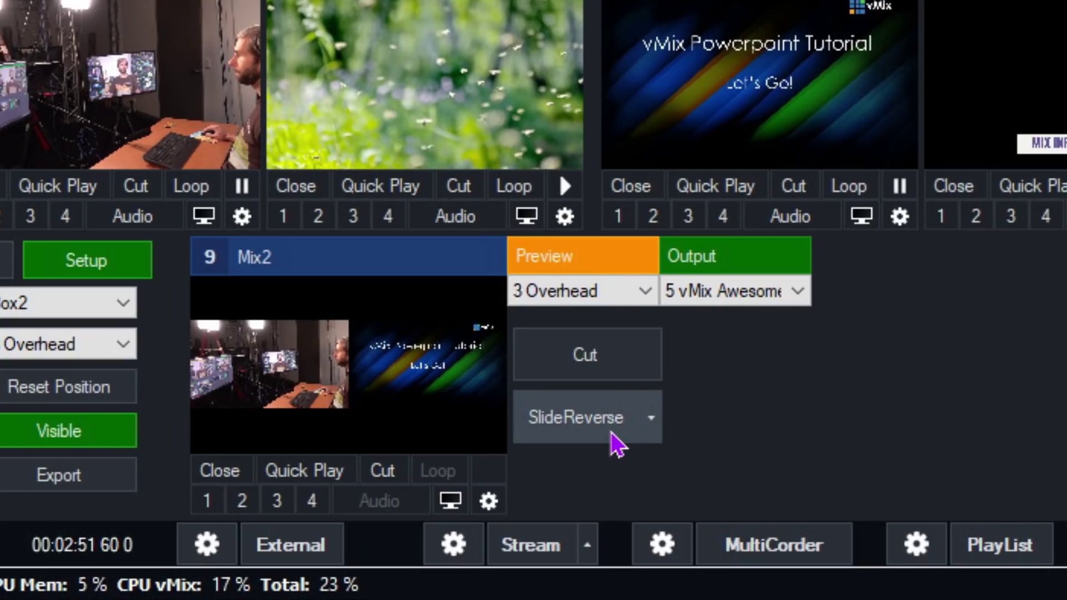
{"action": "left_click", "coordinate": [614, 436]}
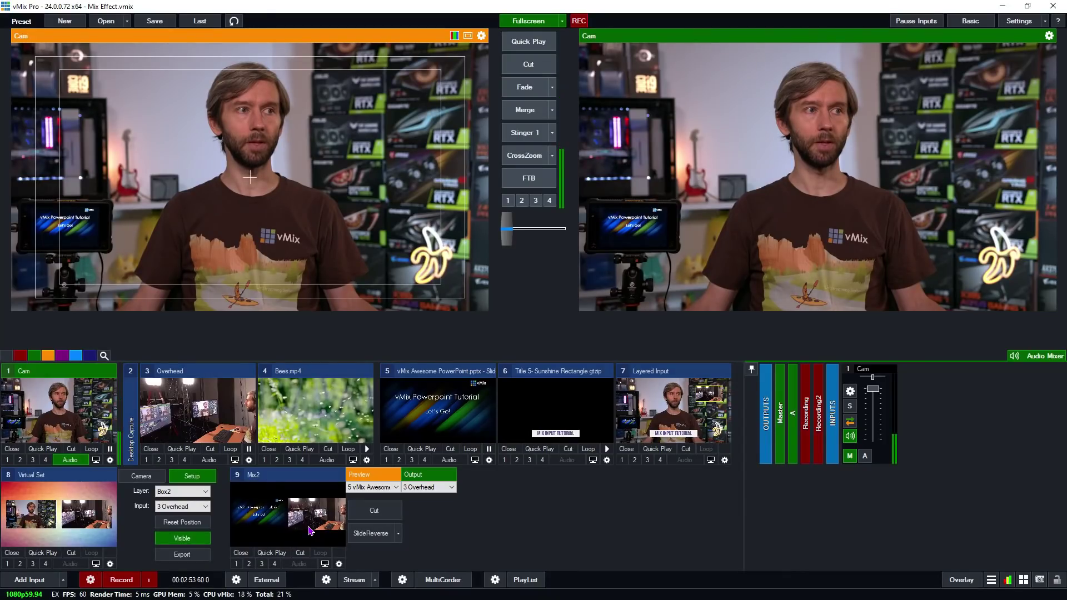
Load Mix2 into the main preview and run its own SlideReverse transition back and forth between its two sources
{"action": "left_click", "coordinate": [310, 530]}
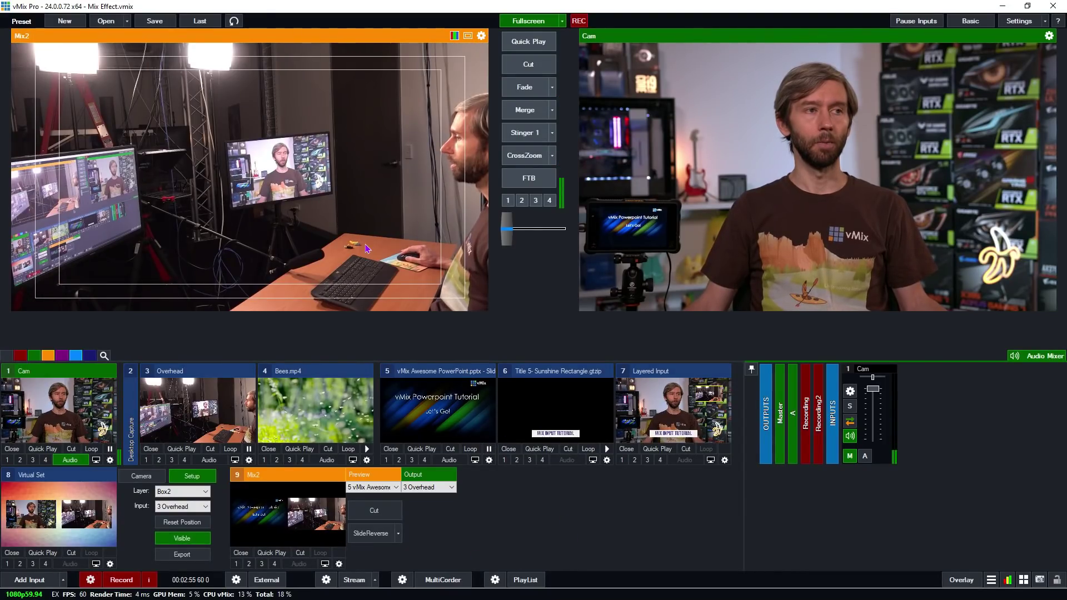
{"action": "left_click", "coordinate": [376, 540]}
{"action": "left_click", "coordinate": [356, 537]}
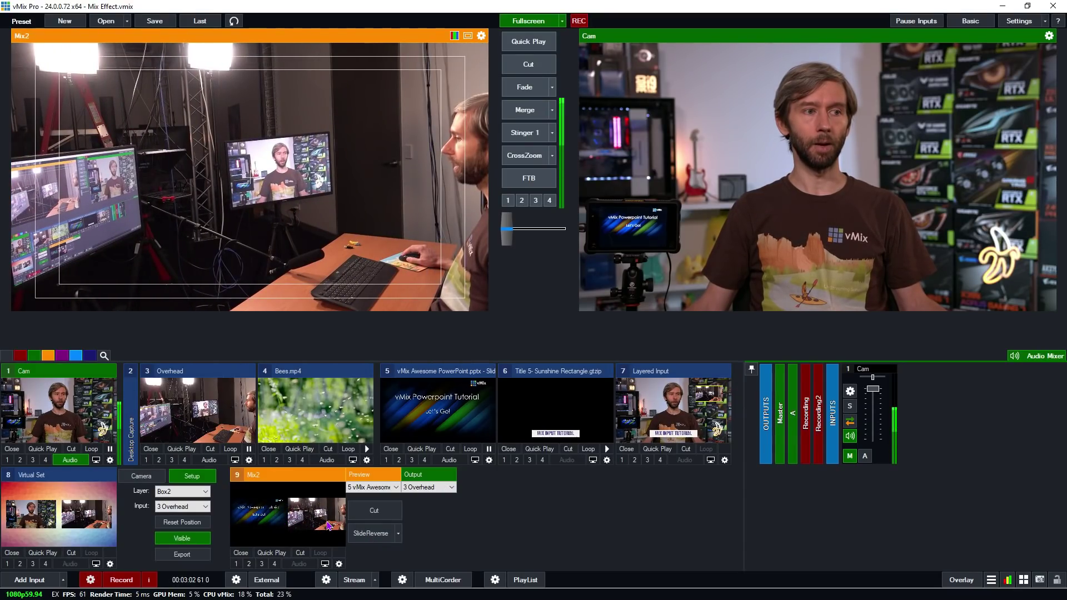
{"action": "left_click", "coordinate": [372, 535]}
{"action": "left_click", "coordinate": [373, 535]}
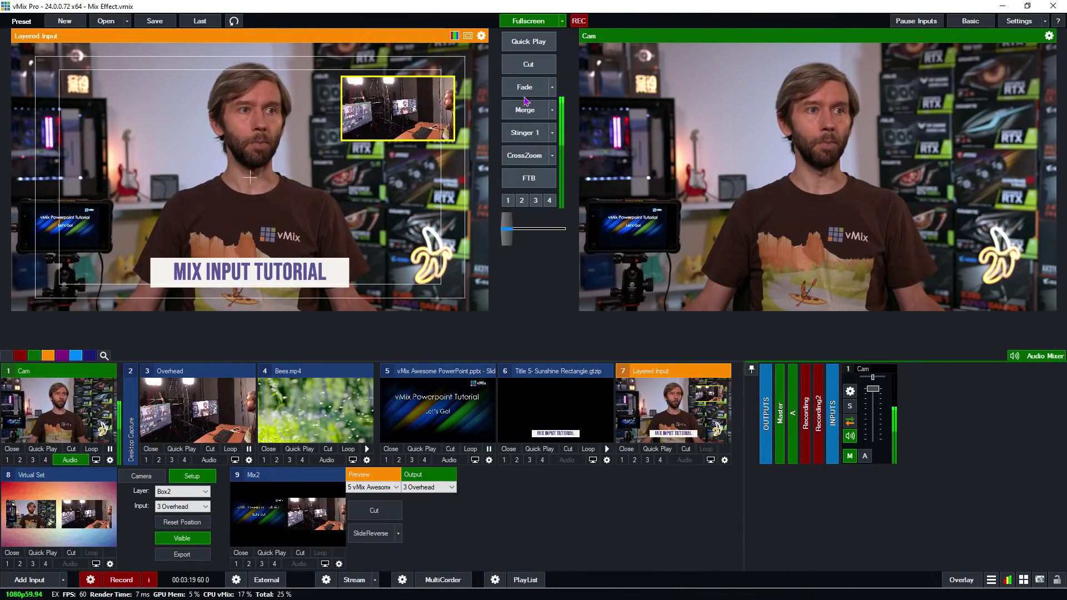
Fade the Layered Input to the main output and open its Layers / Multi View settings
{"action": "left_click", "coordinate": [525, 93]}
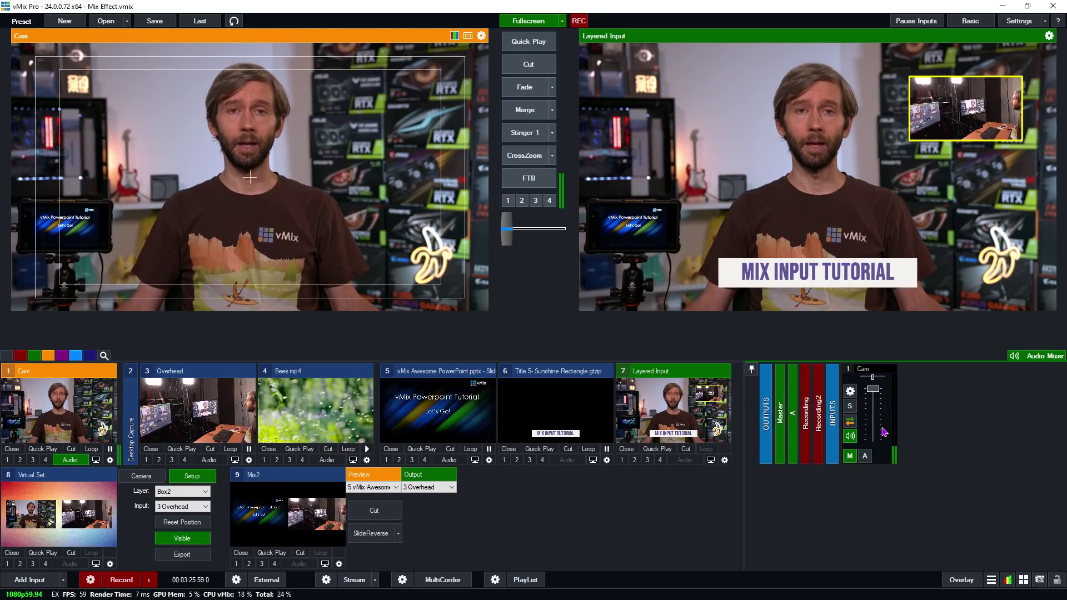
{"action": "left_click", "coordinate": [725, 462]}
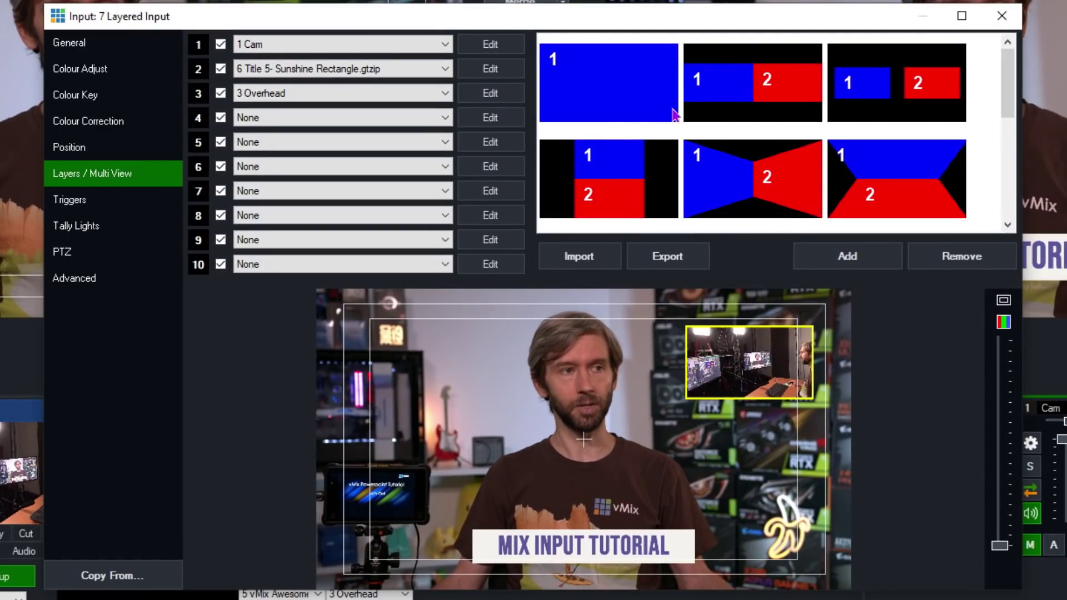
Switch layer 3 of the Layered Input to 5 vMix Awesome PowerPoint.pptx - Slide1 and back to 3 Overhead
{"action": "left_click", "coordinate": [329, 98]}
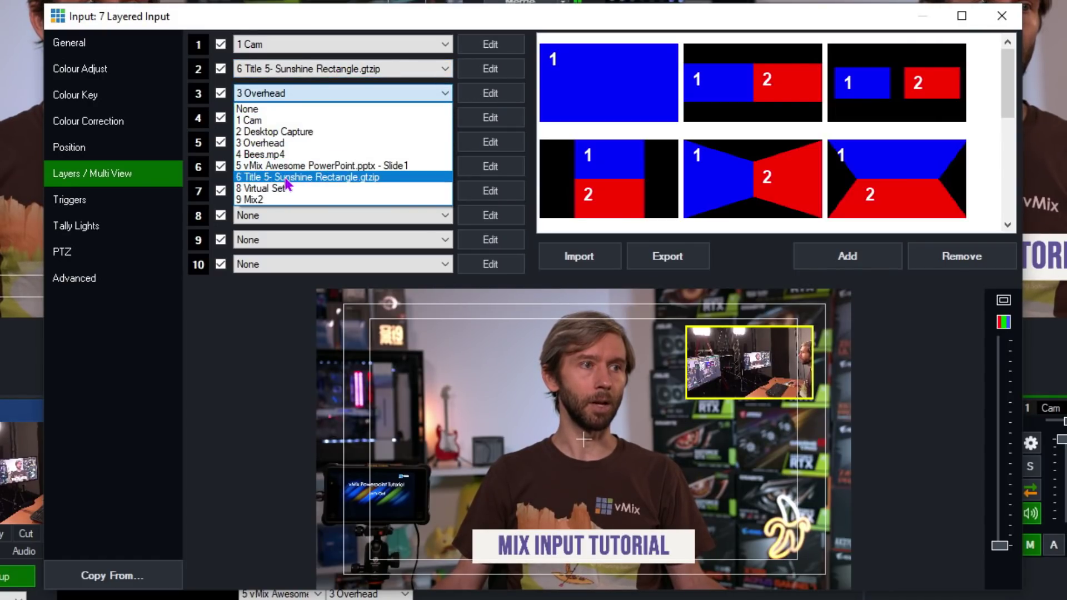
{"action": "left_click", "coordinate": [368, 166]}
{"action": "left_click", "coordinate": [342, 94]}
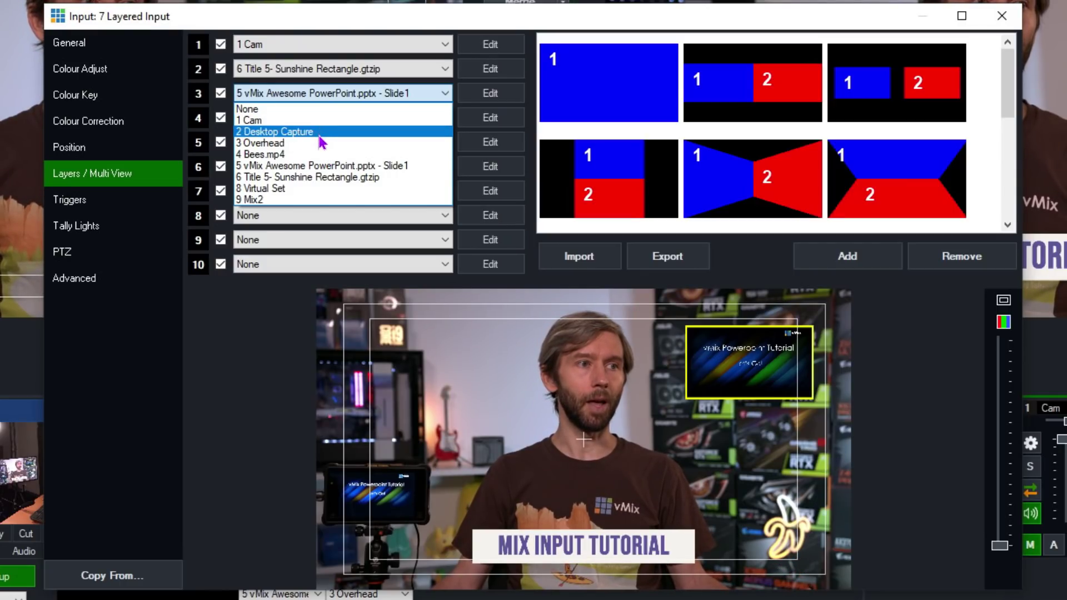
{"action": "left_click", "coordinate": [322, 143]}
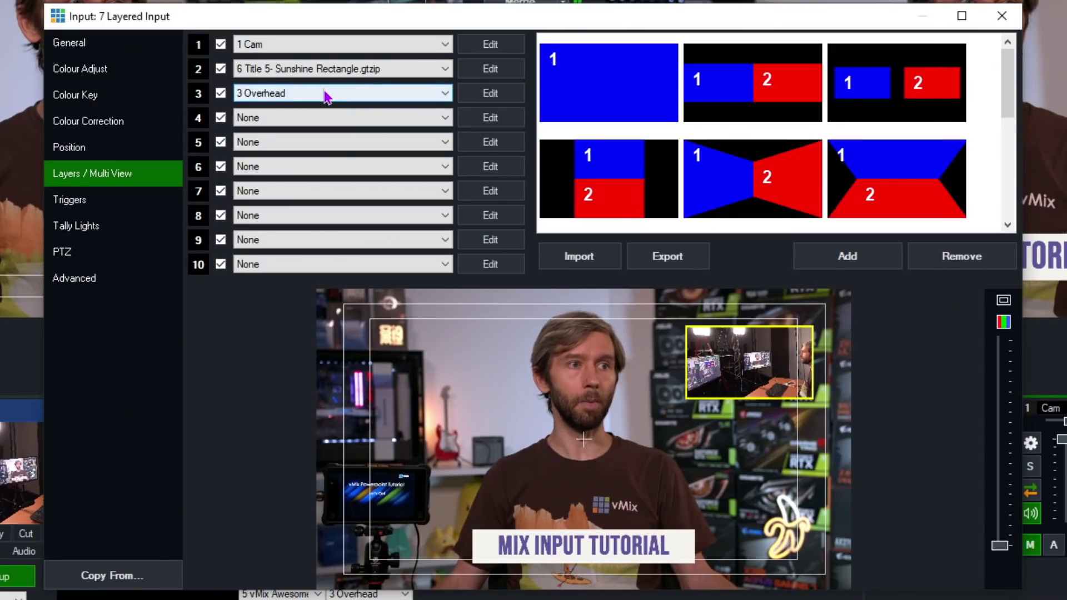
Set layer 3 of the Layered Input to 9 Mix2 and close the input's settings
{"action": "left_click", "coordinate": [327, 97]}
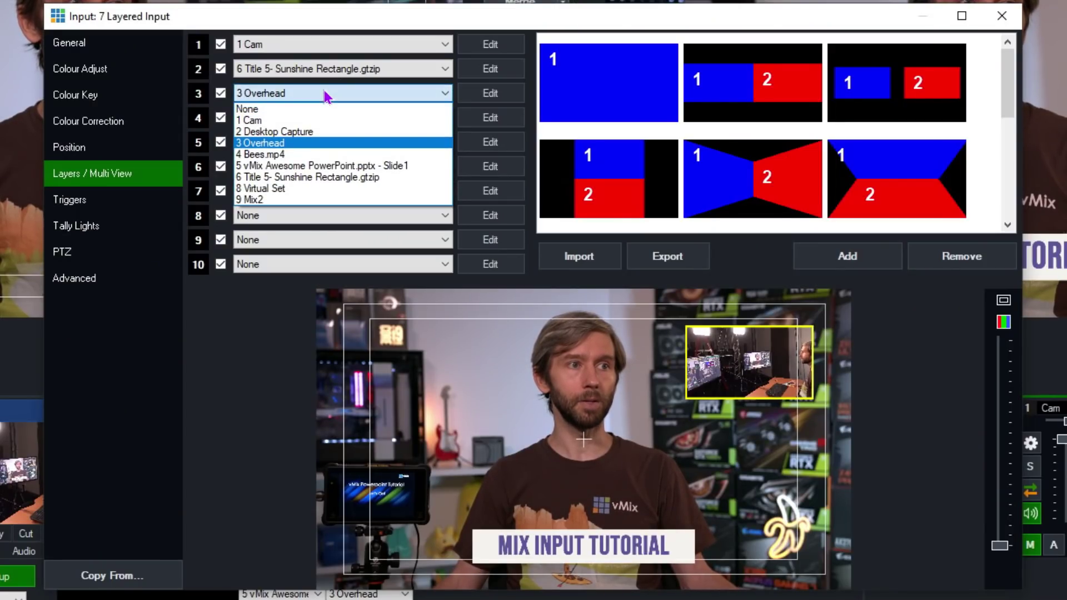
{"action": "left_click", "coordinate": [280, 200]}
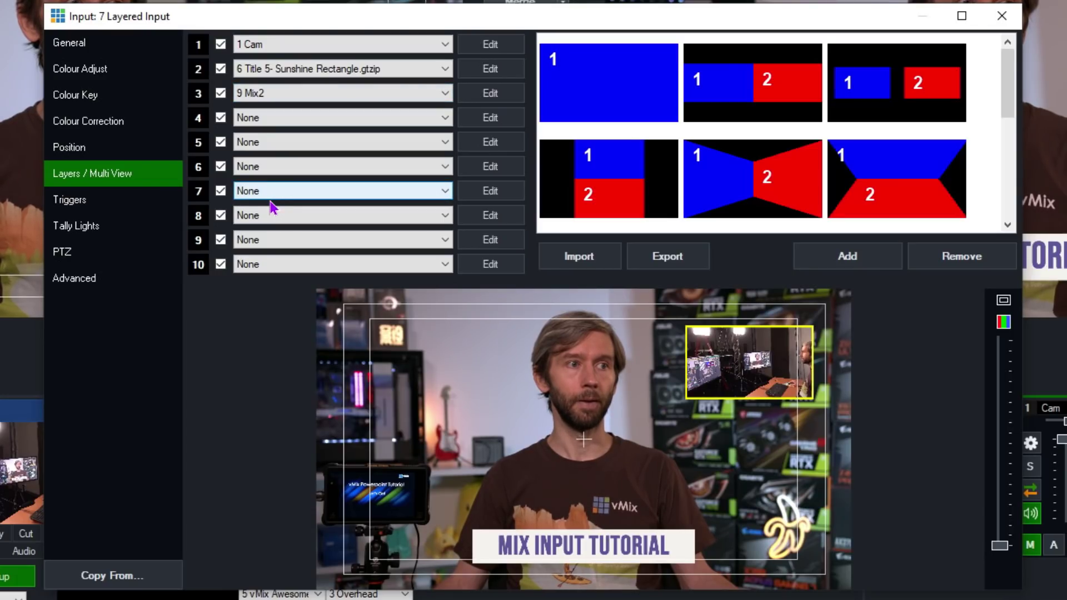
{"action": "left_click", "coordinate": [1002, 15]}
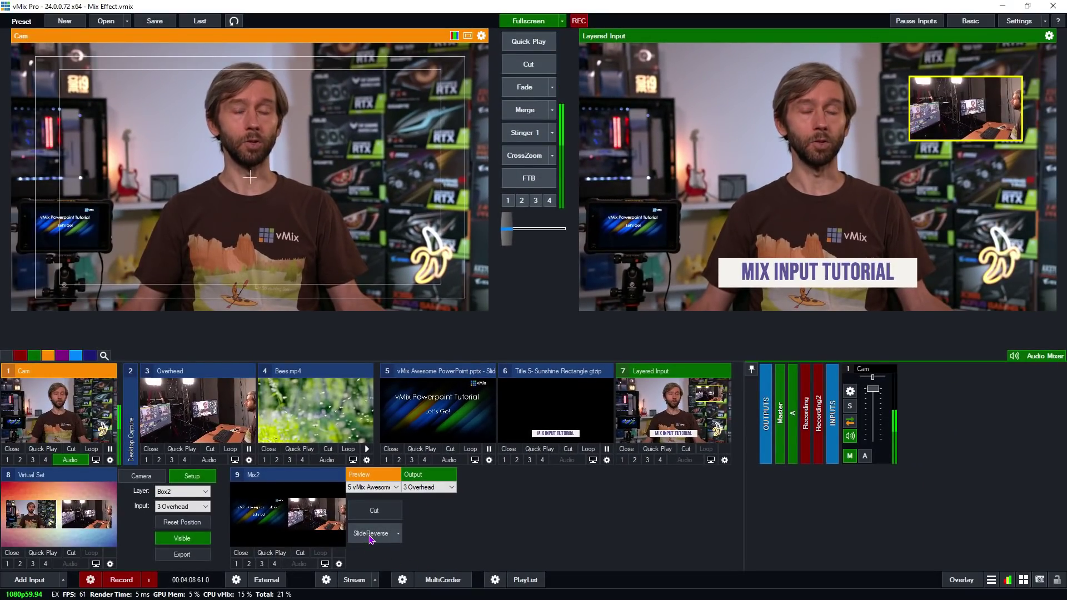
Run Mix2's SlideReverse transition three times to alternate the Layered Input's inset between Overhead and the PowerPoint
{"action": "left_click", "coordinate": [371, 535]}
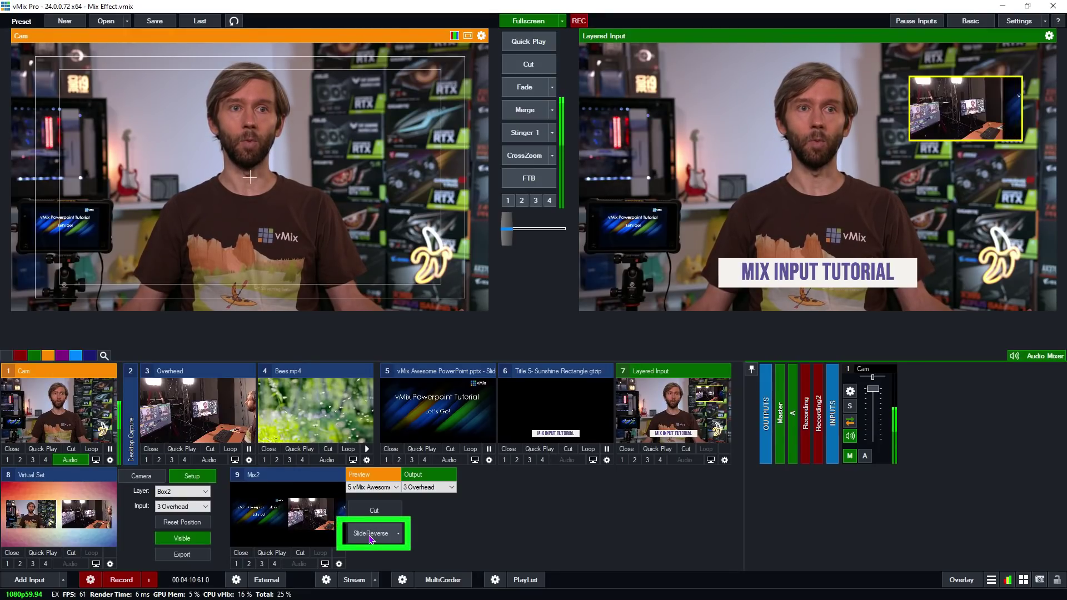
{"action": "left_click", "coordinate": [370, 535]}
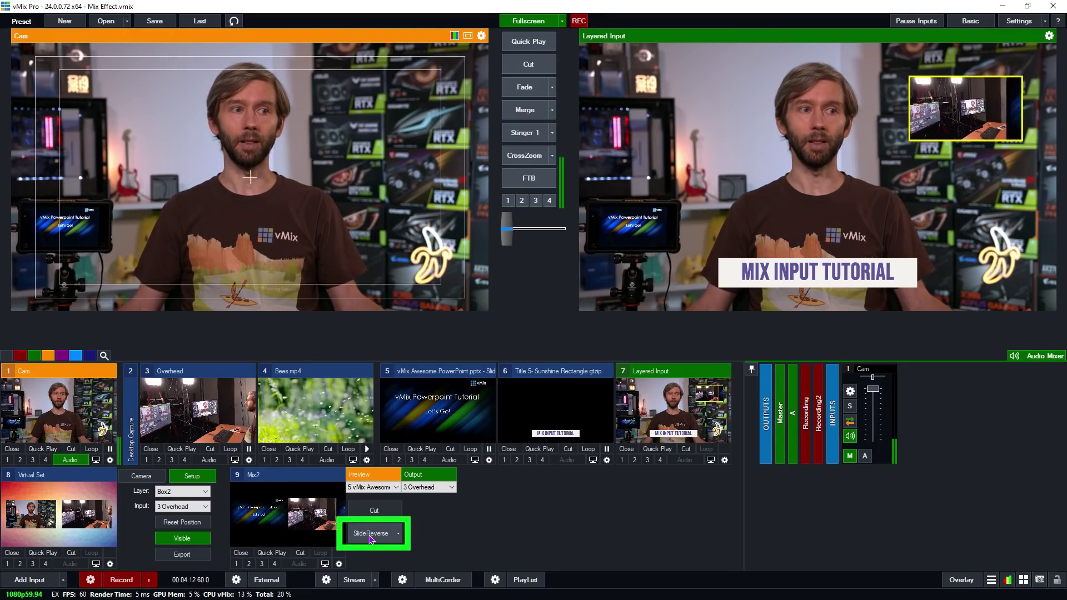
{"action": "left_click", "coordinate": [371, 534]}
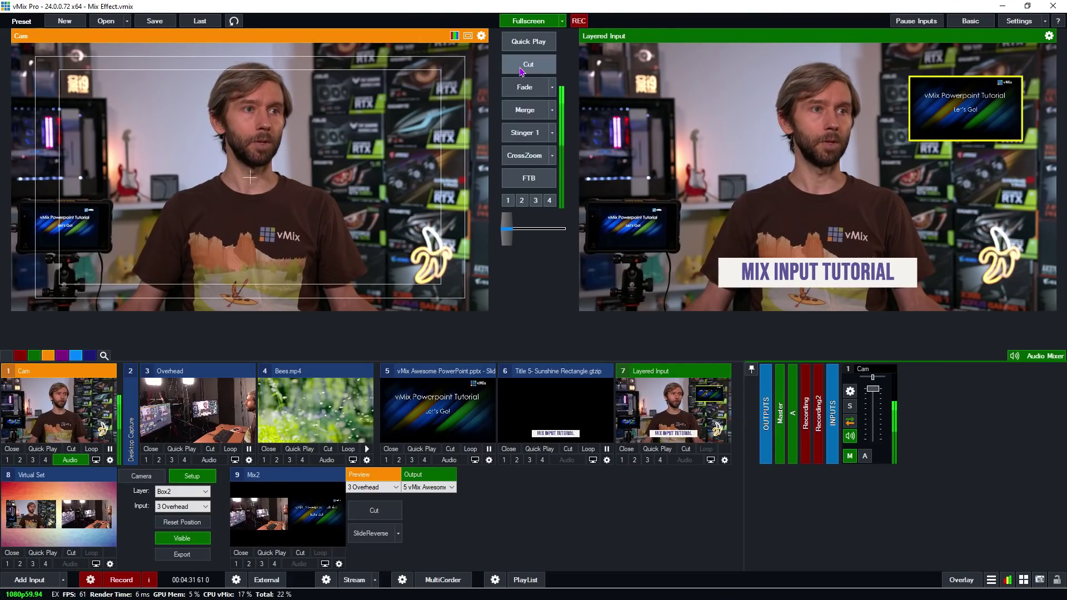
Cut the Cam input back to the main output and load it into the main preview as well
{"action": "left_click", "coordinate": [527, 65]}
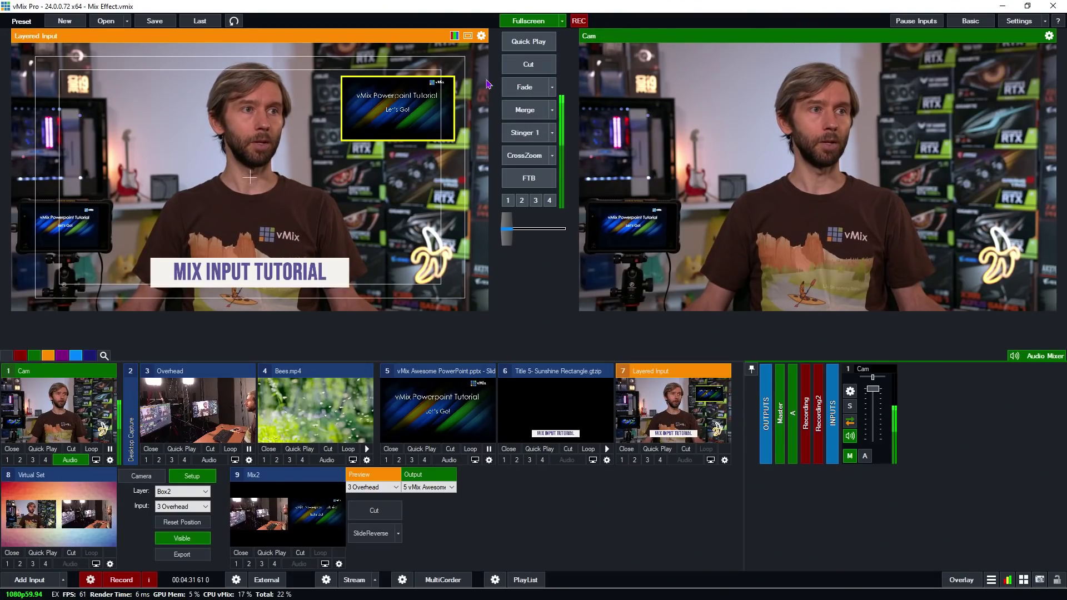
{"action": "left_click", "coordinate": [87, 406]}
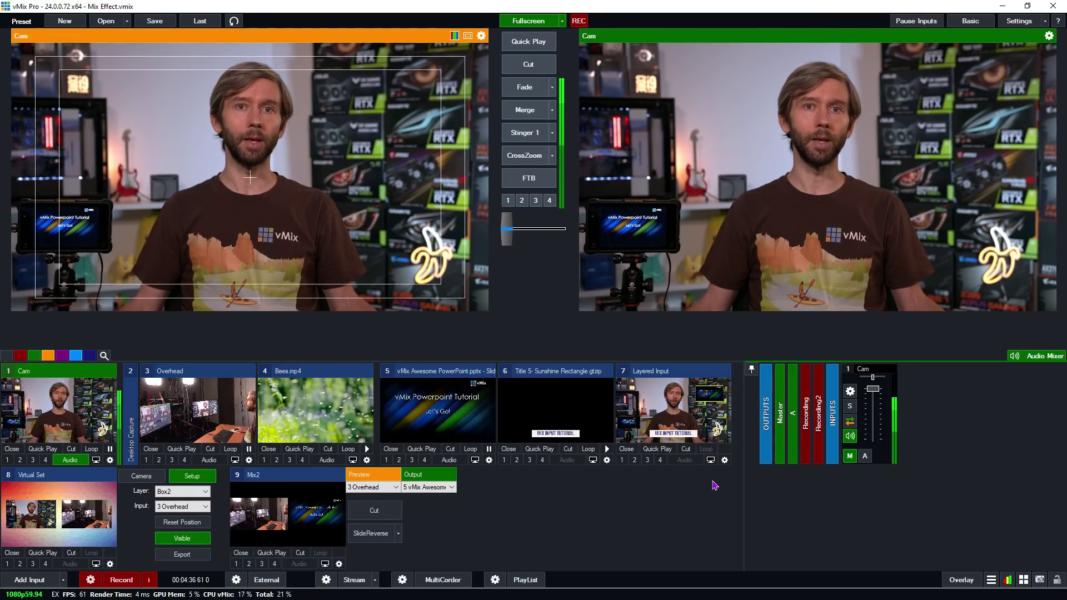
Show the vMix Awesome PowerPoint input on overlay channel 2 and replace it with Bees.mp4 on the same channel
{"action": "left_click", "coordinate": [399, 461]}
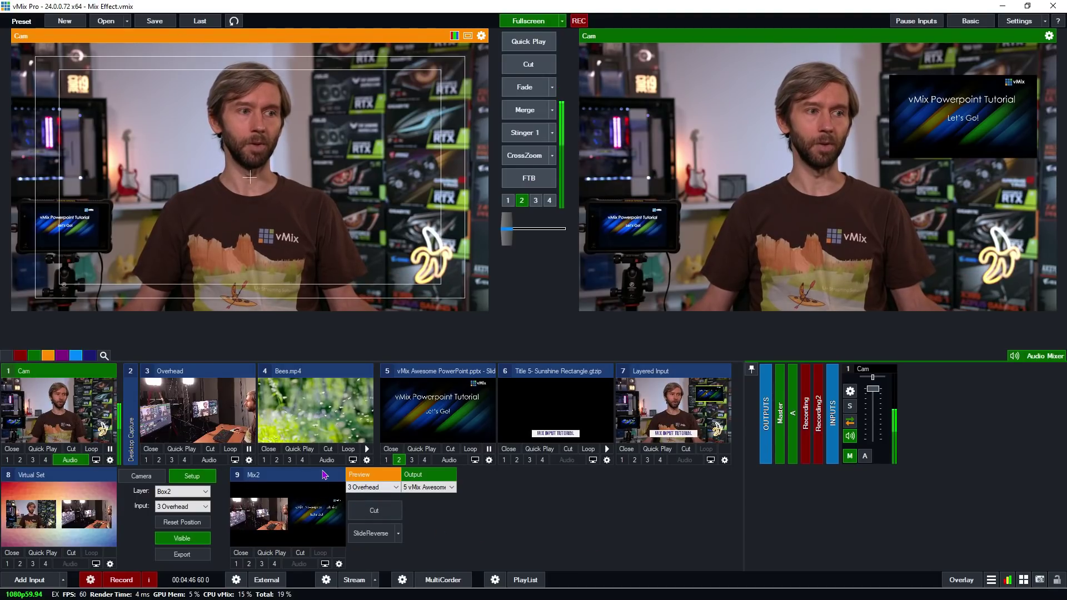
{"action": "left_click", "coordinate": [275, 460]}
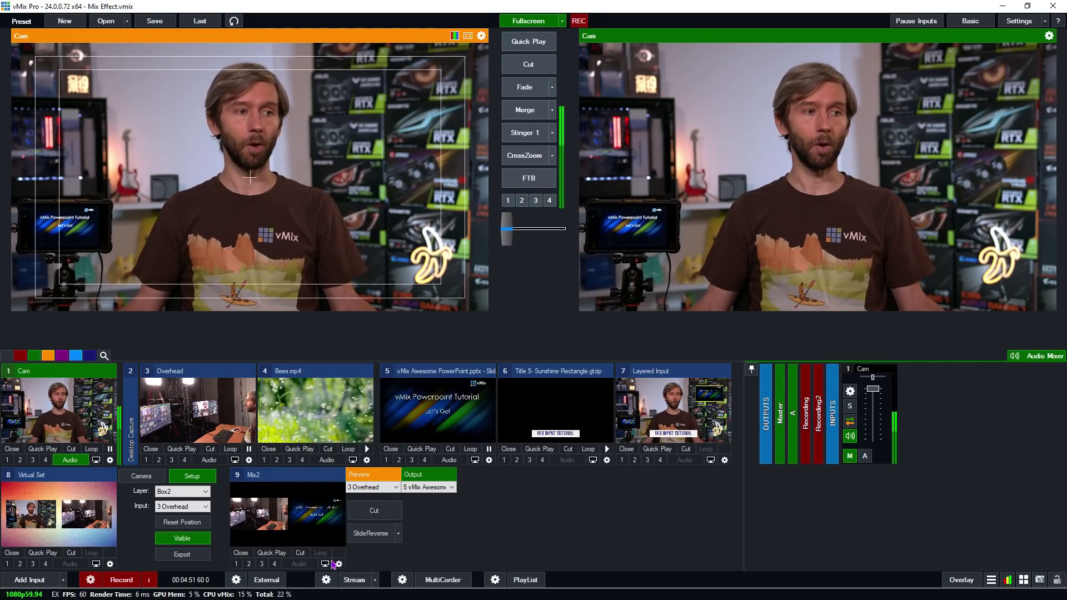
Show Mix2 on overlay channel 2 and repeatedly swap its Overhead and PowerPoint sources with SlideReverse
{"action": "left_click", "coordinate": [249, 565]}
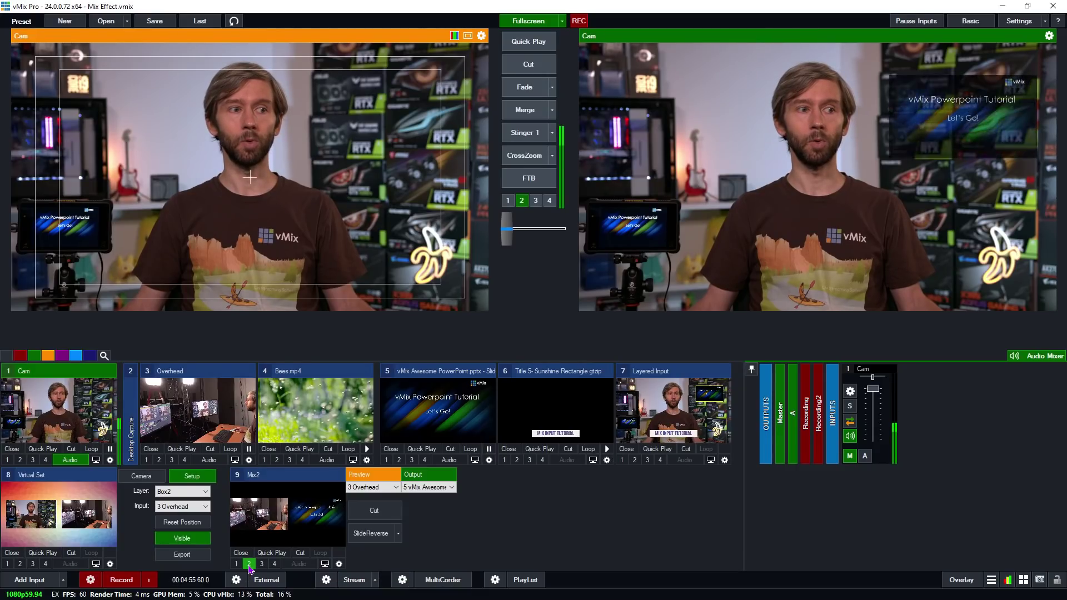
{"action": "left_click", "coordinate": [378, 536]}
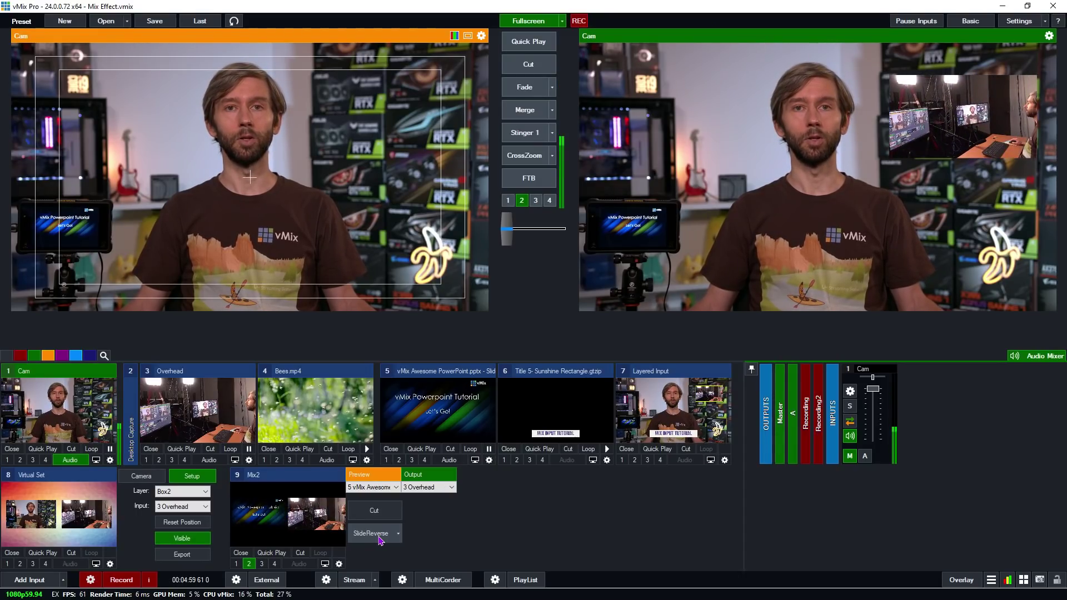
{"action": "left_click", "coordinate": [378, 537]}
{"action": "left_click", "coordinate": [381, 541]}
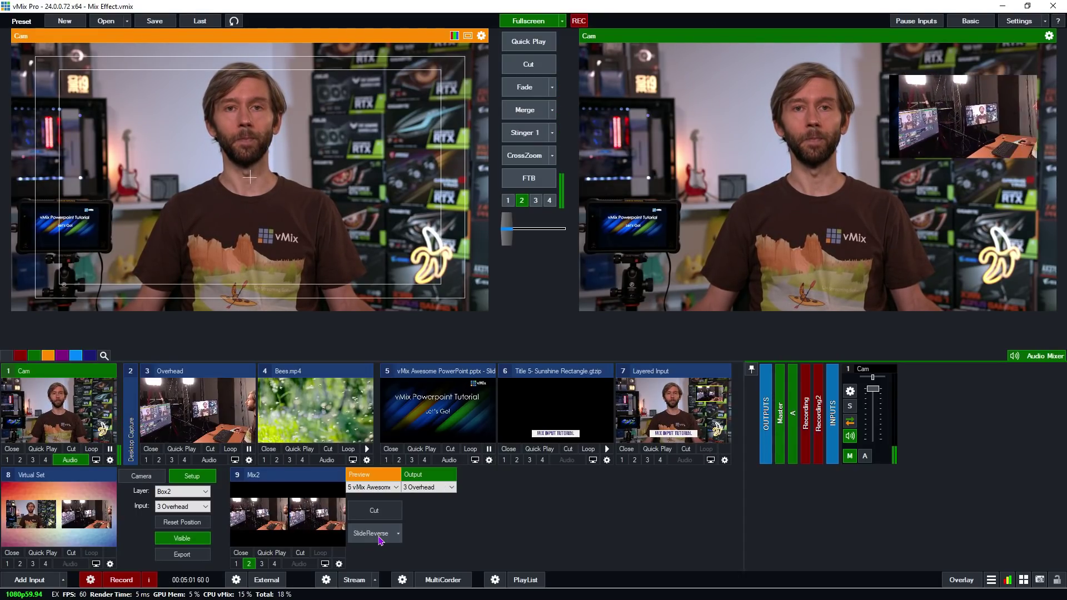
{"action": "left_click", "coordinate": [381, 540]}
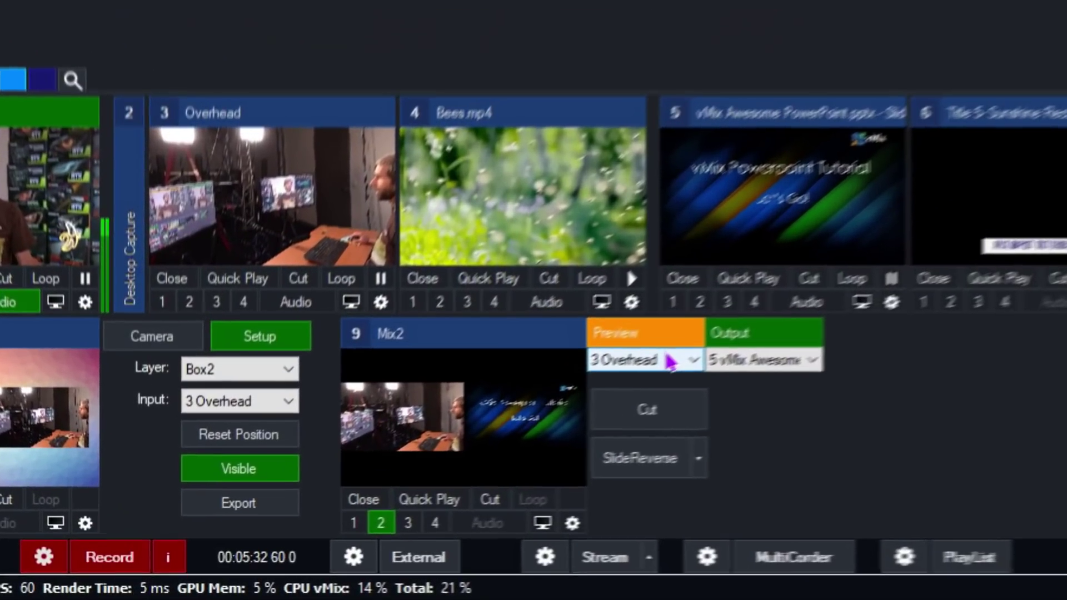
Set Mix2's preview to 4 Bees.mp4 and bring it to Mix2's output with SlideReverse
{"action": "left_click", "coordinate": [672, 361]}
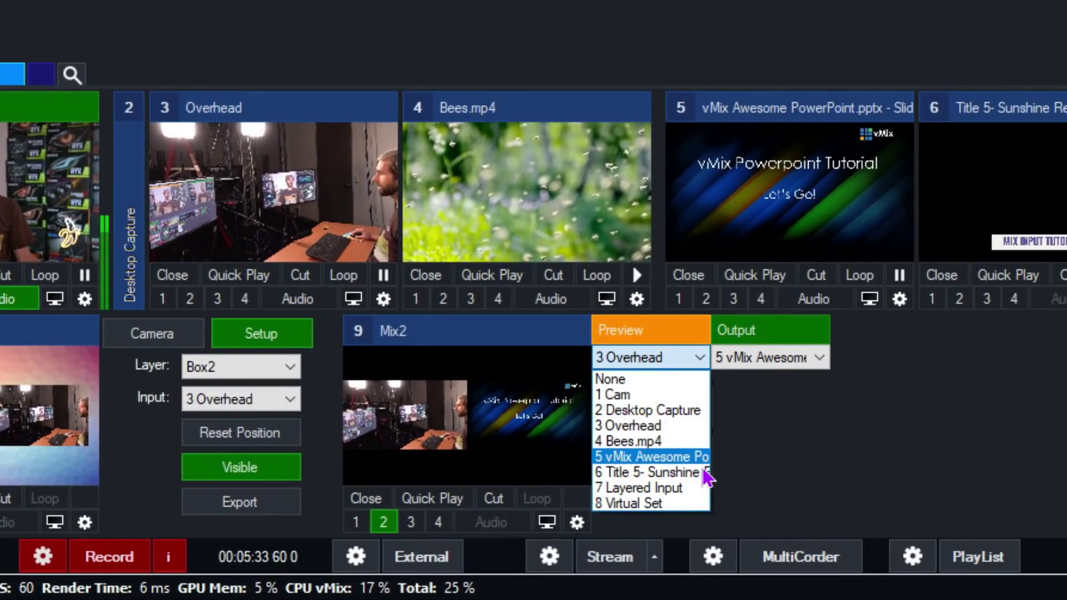
{"action": "left_click", "coordinate": [648, 441]}
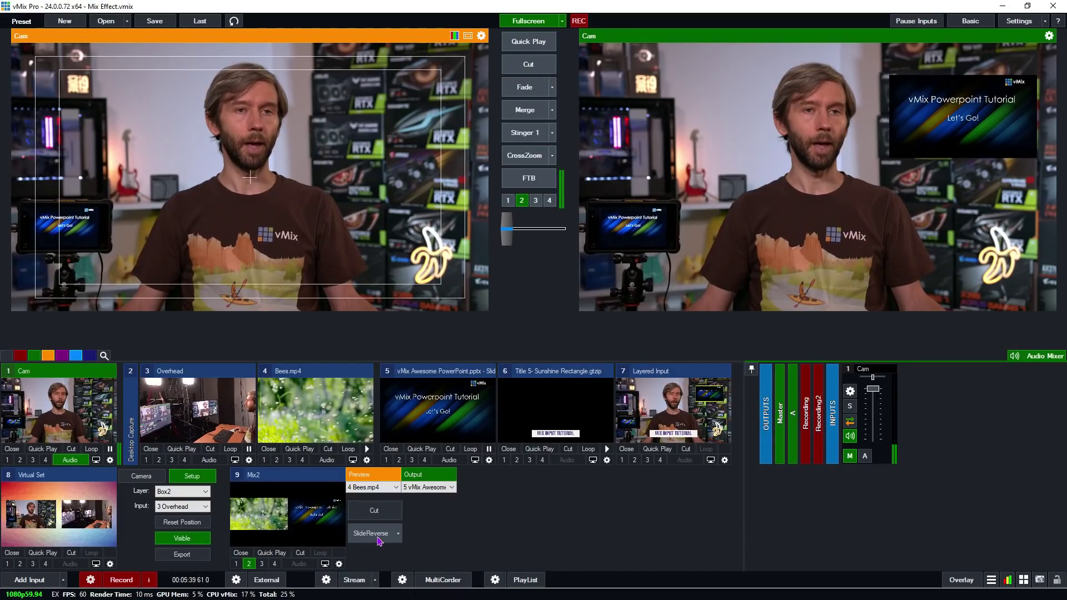
{"action": "left_click", "coordinate": [661, 465]}
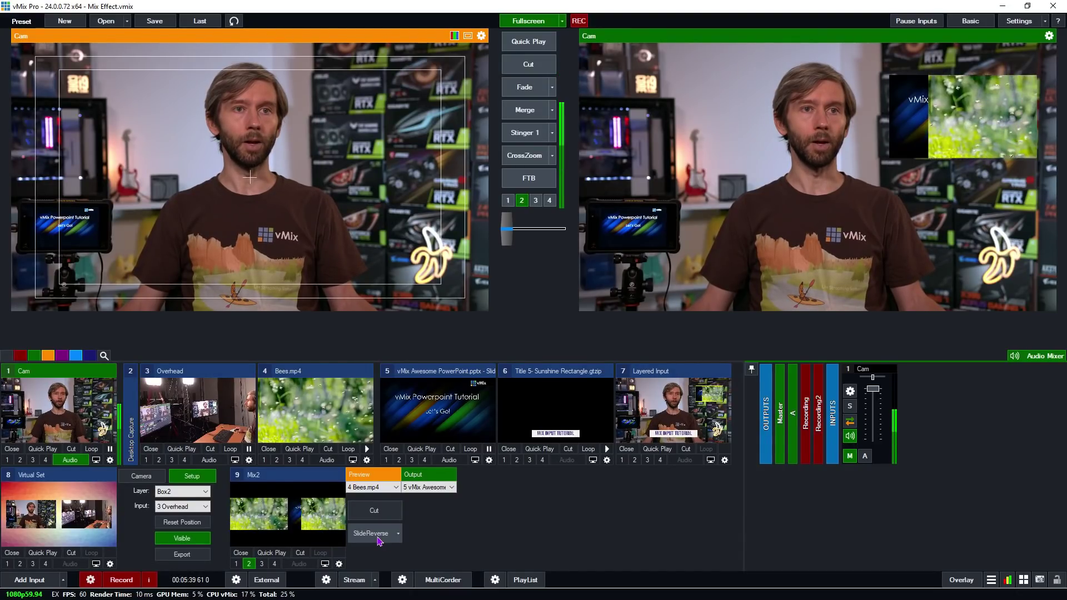
Bring Bees.mp4 to Mix2's output with SlideReverse, and try out the clip's own play, pause and audio controls
{"action": "left_click", "coordinate": [378, 539]}
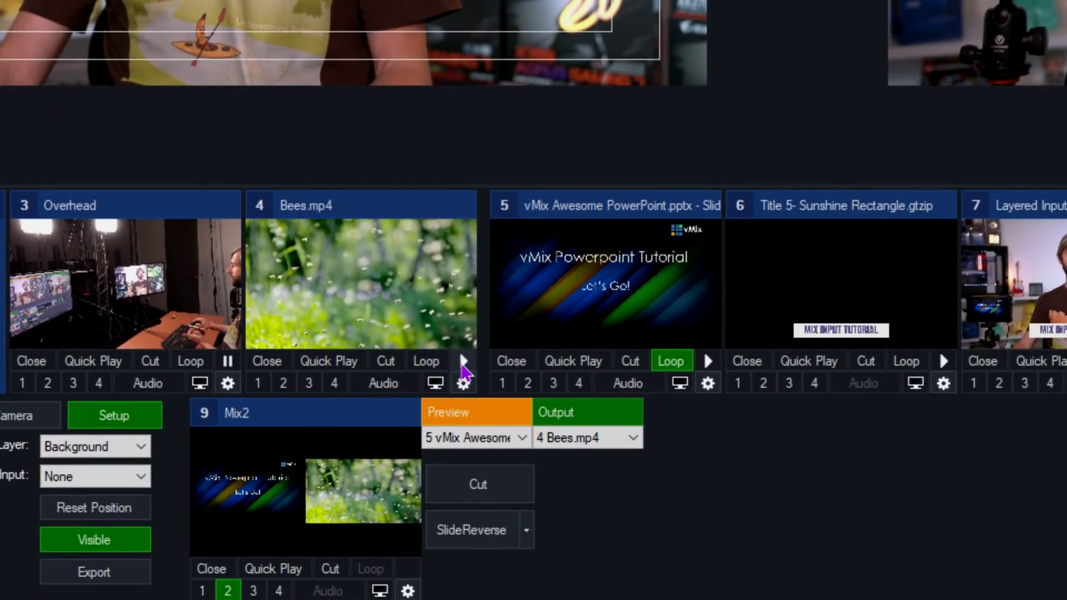
{"action": "left_click", "coordinate": [464, 361]}
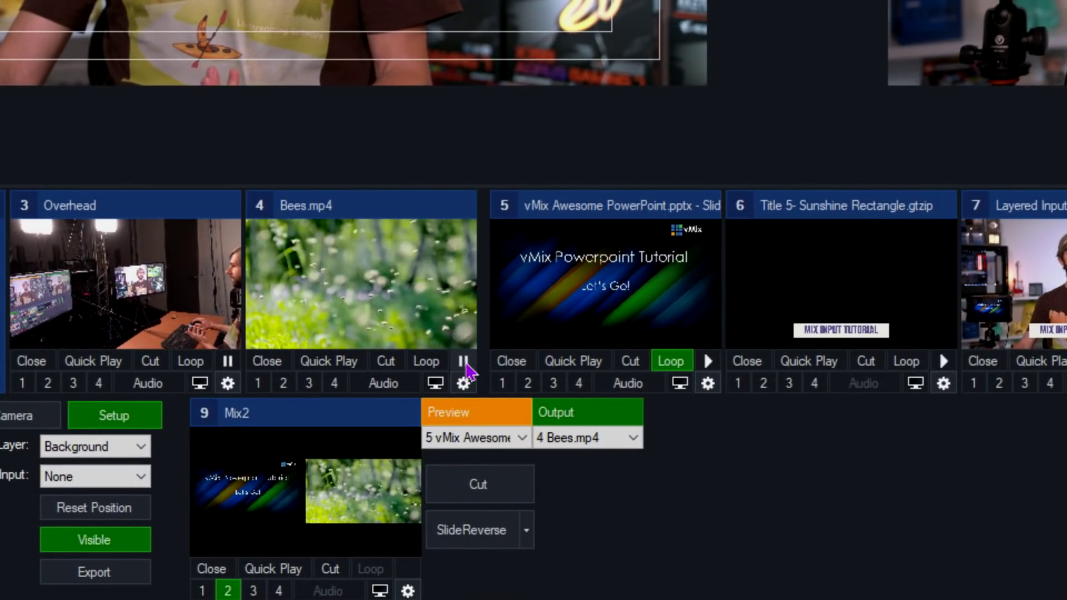
{"action": "left_click", "coordinate": [464, 363]}
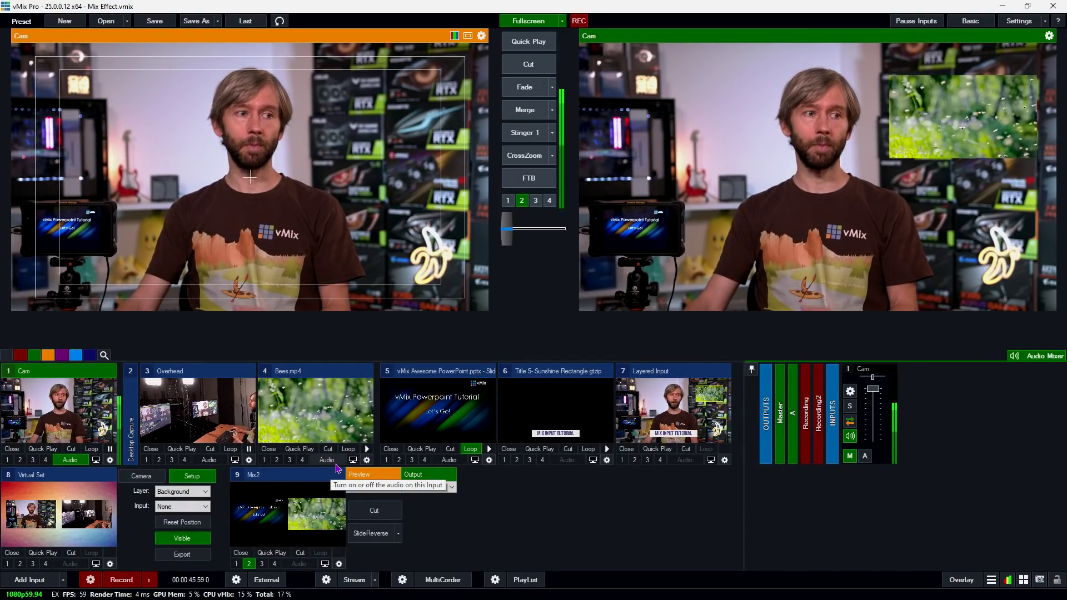
{"action": "left_click", "coordinate": [330, 460]}
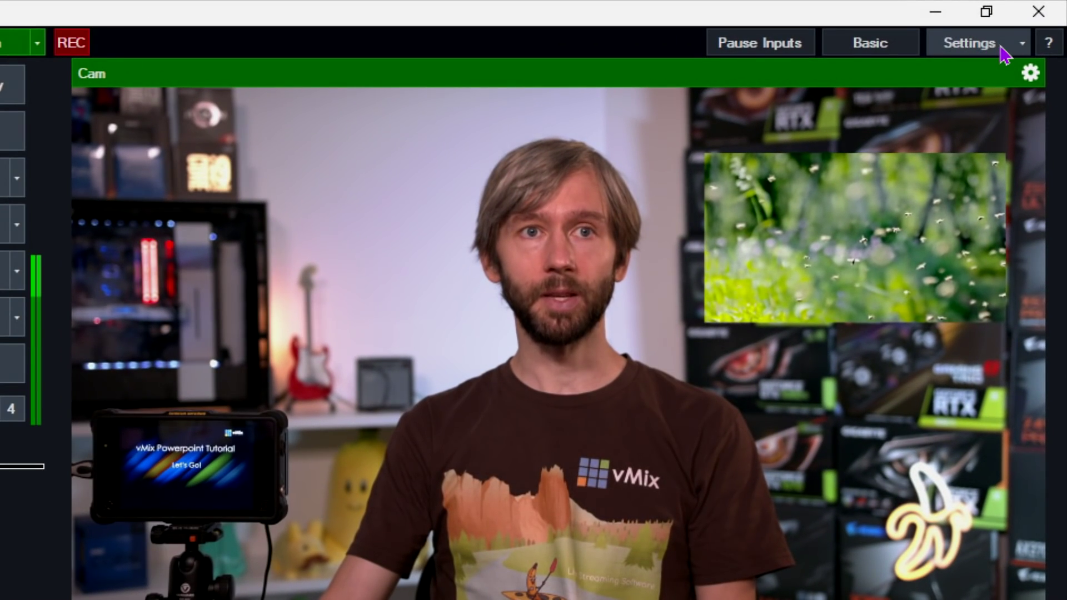
Start a new shortcut in the vMix settings and assign it to the number 1 key (D1)
{"action": "left_click", "coordinate": [1001, 48]}
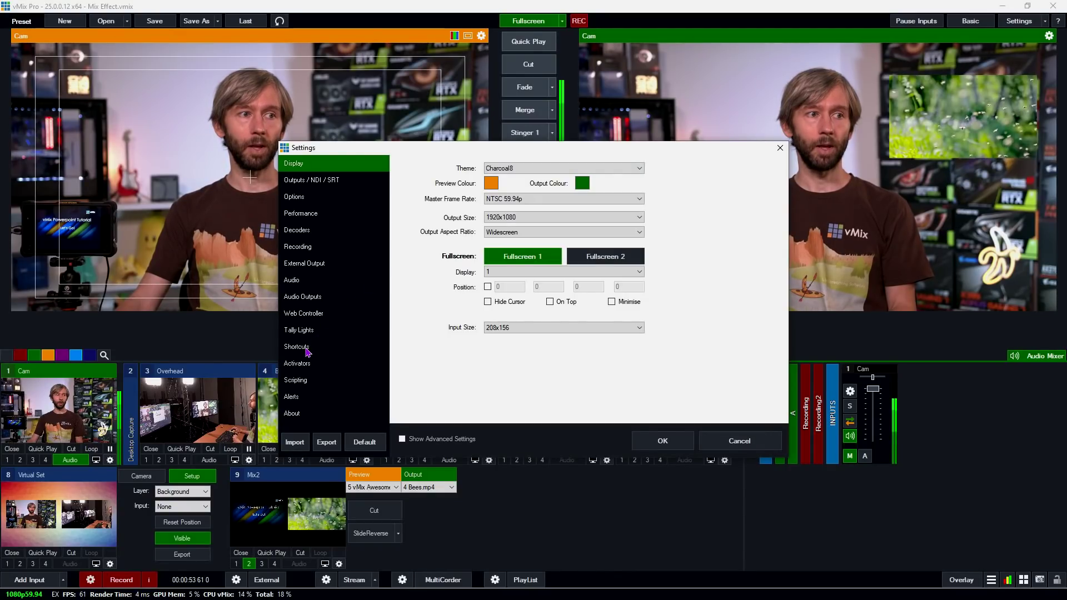
{"action": "left_click", "coordinate": [297, 346]}
{"action": "left_click", "coordinate": [425, 394]}
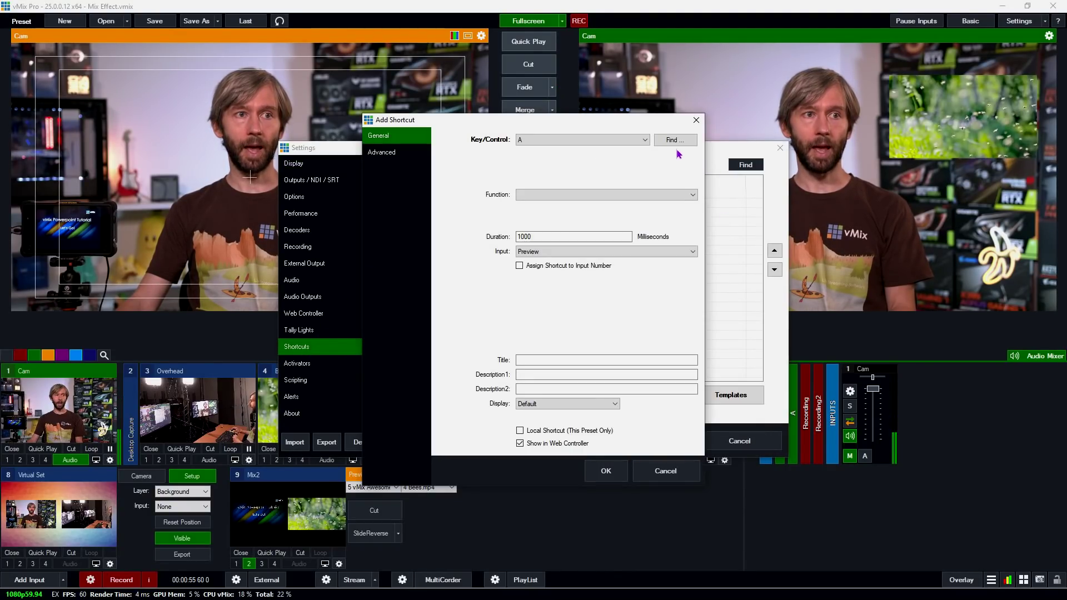
{"action": "left_click", "coordinate": [673, 141]}
{"action": "key", "text": "1"}
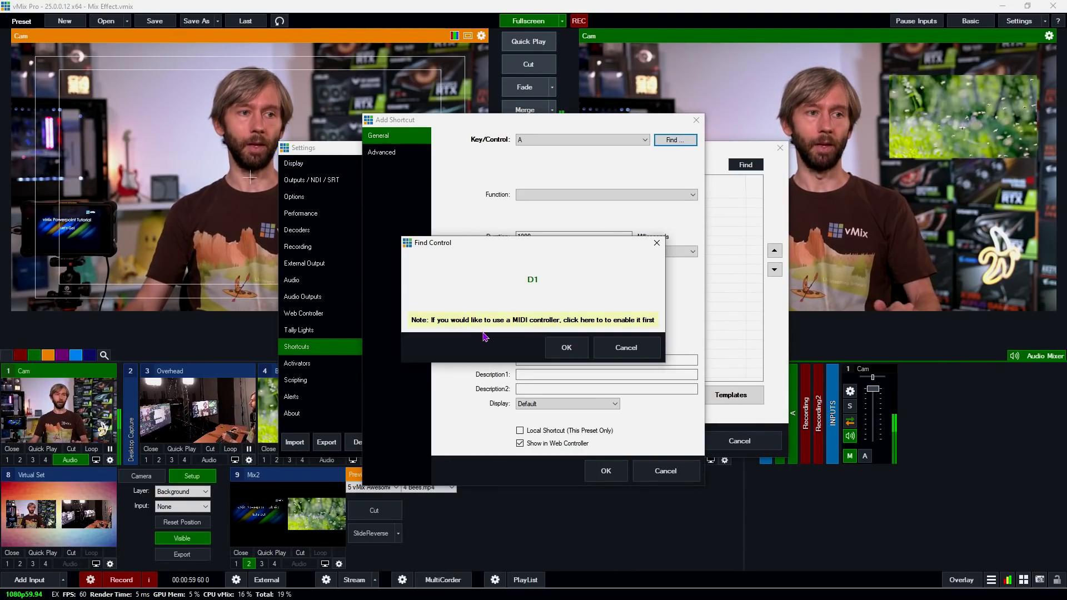
{"action": "left_click", "coordinate": [566, 347]}
Give the D1 shortcut the PlayPause function for input 4 Bees.mp4 and save it as a local shortcut for this preset
{"action": "left_click", "coordinate": [535, 195]}
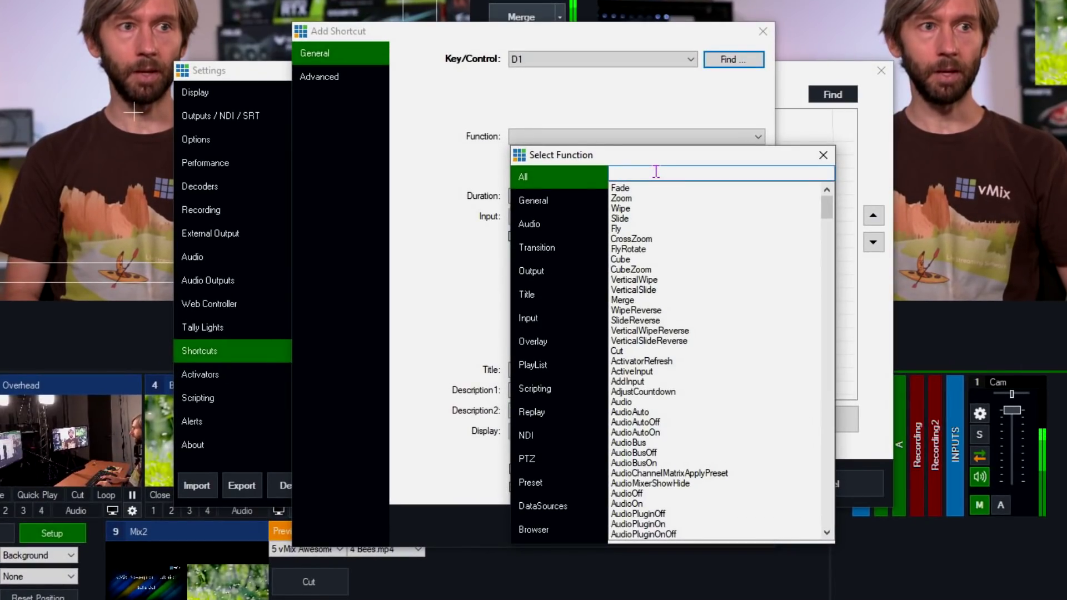
{"action": "type", "text": "play"}
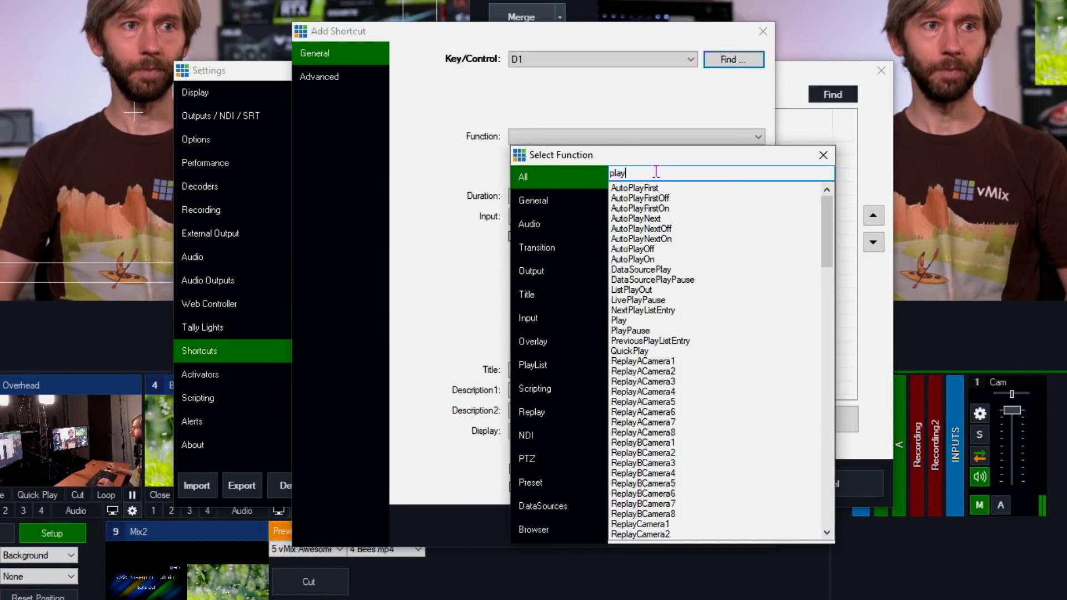
{"action": "left_click", "coordinate": [635, 331]}
{"action": "double_click", "coordinate": [635, 331]}
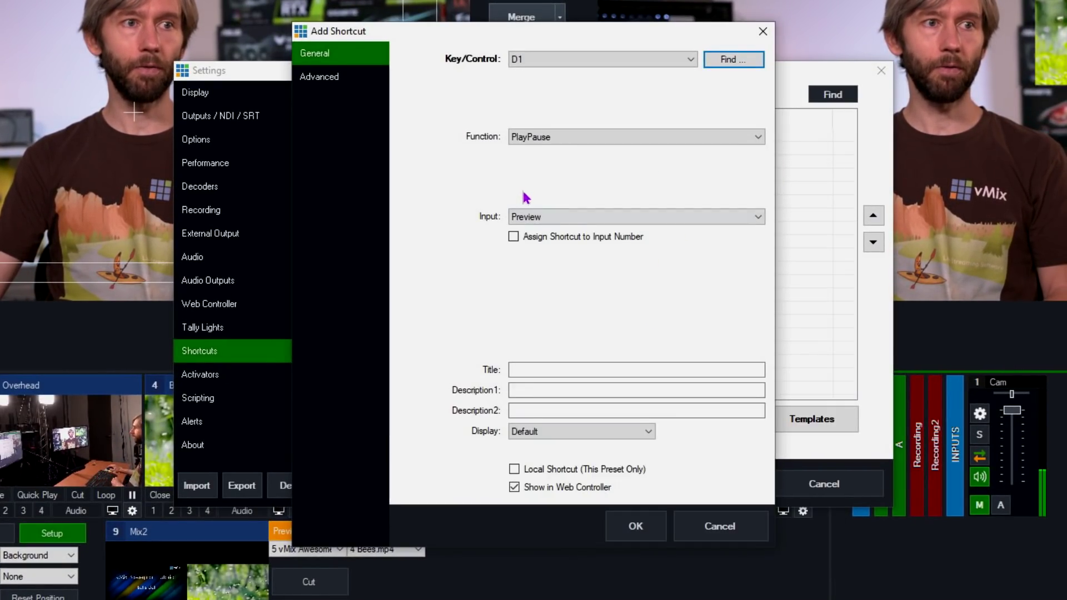
{"action": "left_click", "coordinate": [531, 216]}
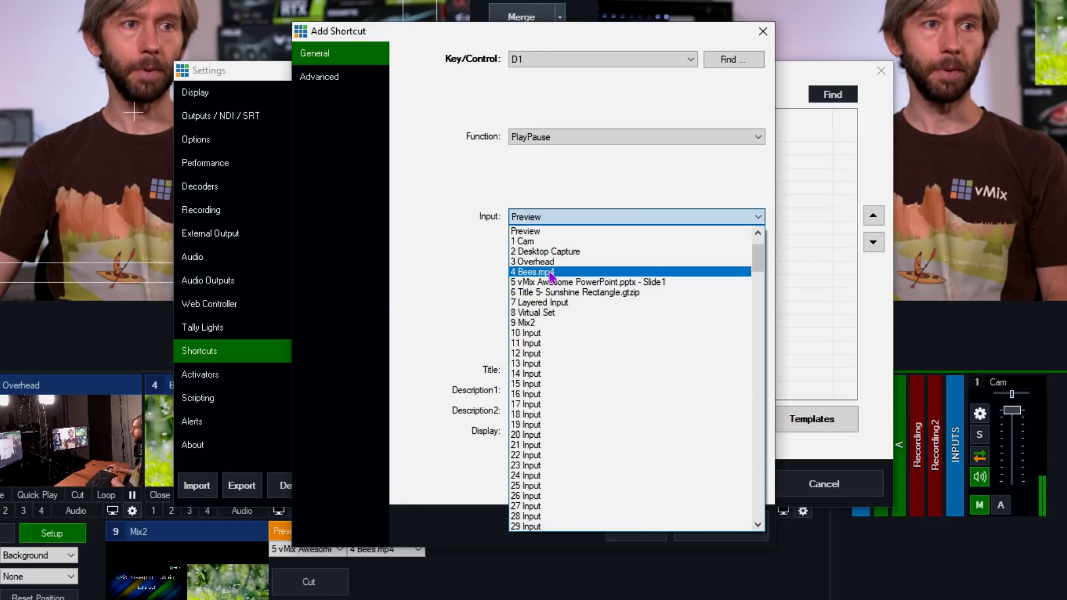
{"action": "left_click", "coordinate": [550, 272]}
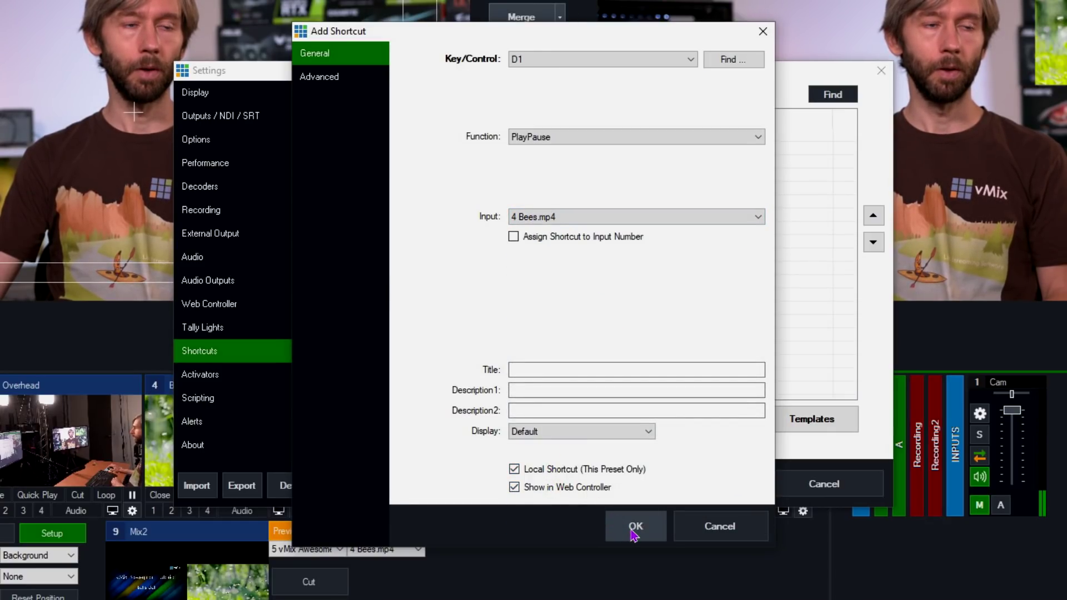
{"action": "left_click", "coordinate": [634, 528]}
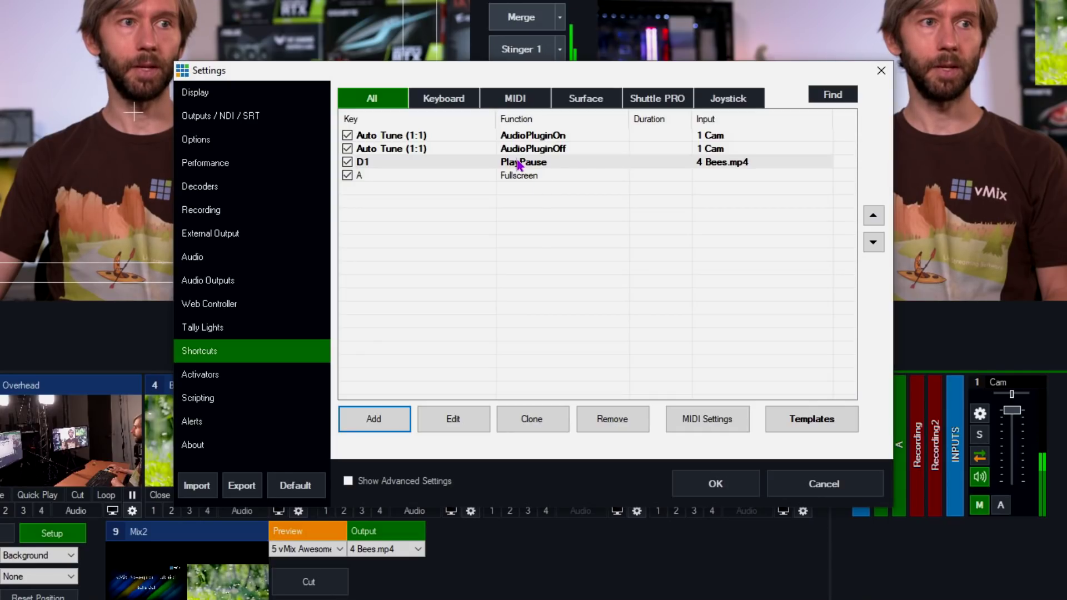
Clone the D1 PlayPause shortcut, change the copy's function to Audio for 4 Bees.mp4, and close the settings
{"action": "left_click", "coordinate": [535, 420]}
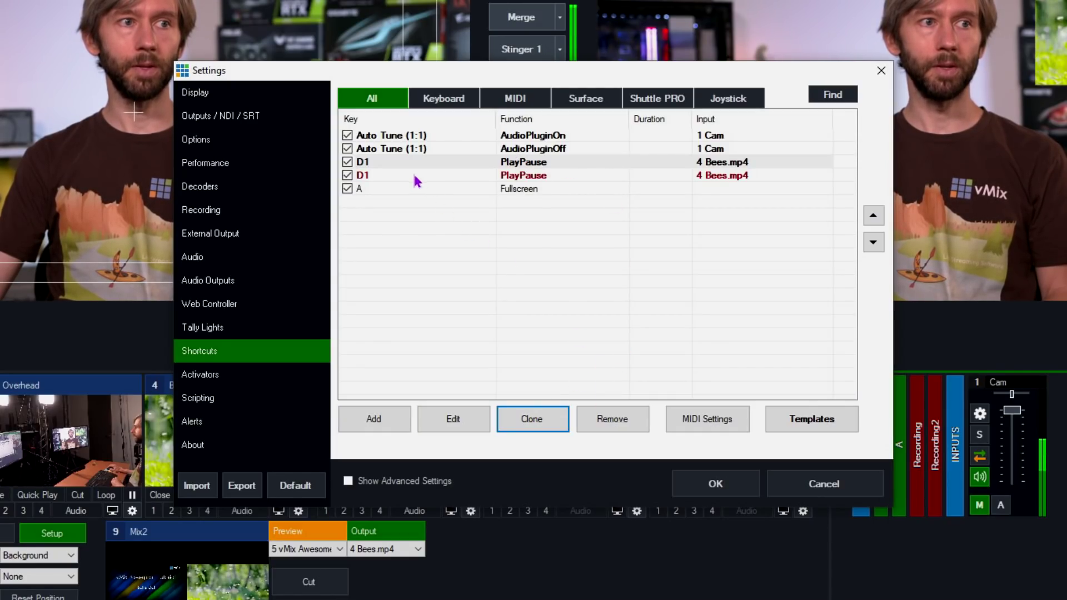
{"action": "left_click", "coordinate": [417, 177]}
{"action": "left_click", "coordinate": [453, 419]}
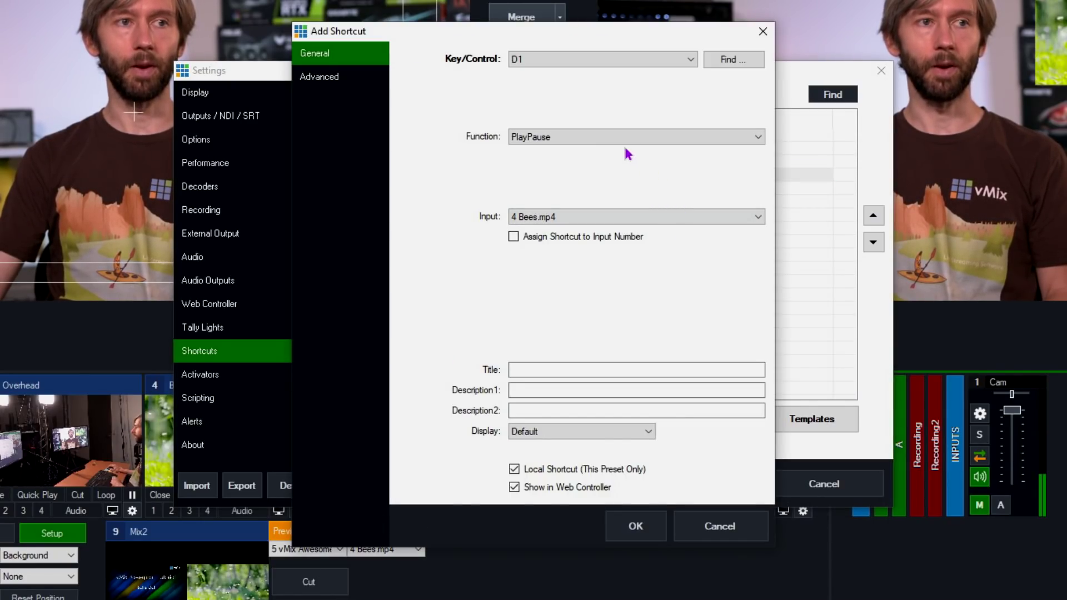
{"action": "left_click", "coordinate": [546, 138]}
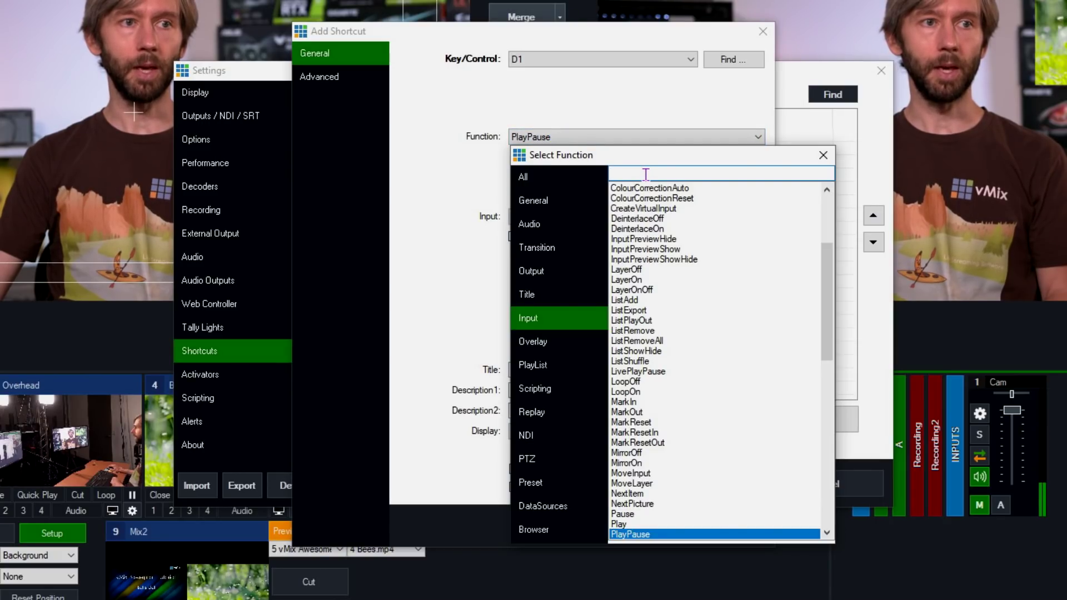
{"action": "left_click", "coordinate": [550, 179]}
{"action": "type", "text": "audio"}
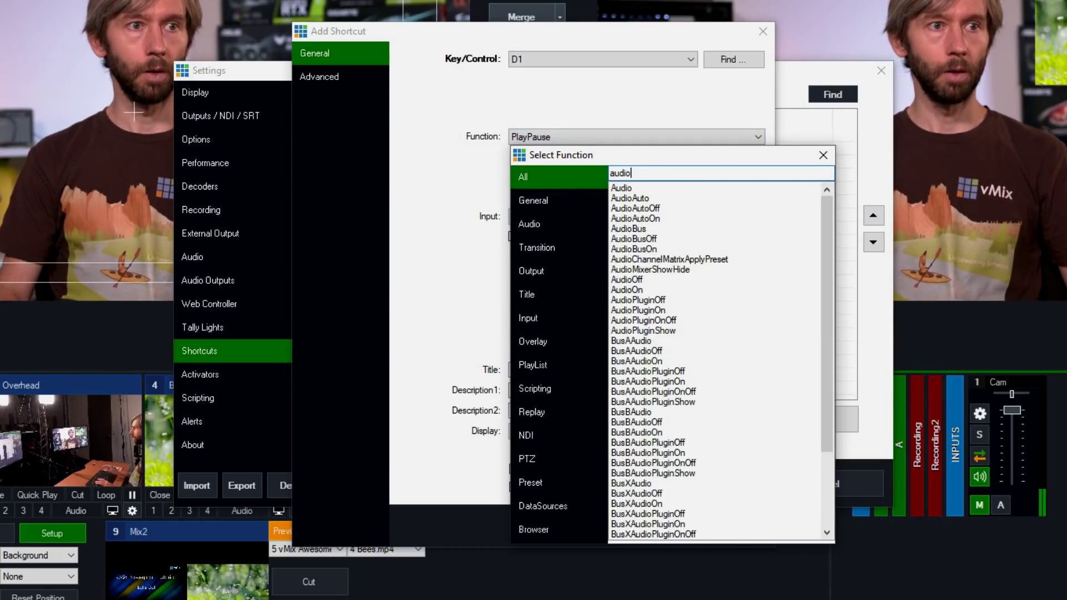
{"action": "left_click", "coordinate": [626, 189]}
{"action": "double_click", "coordinate": [627, 189]}
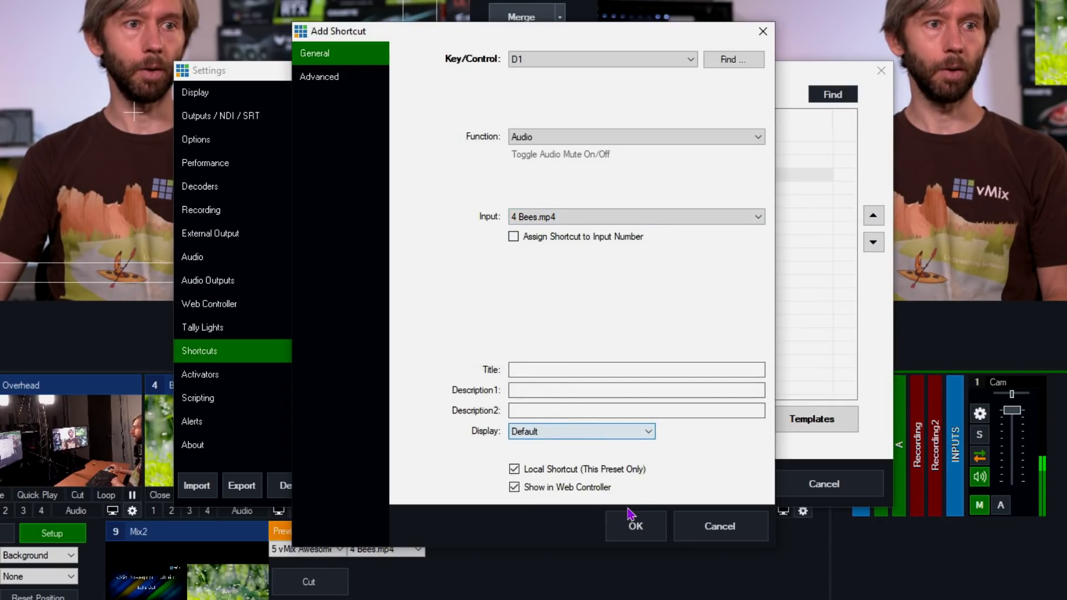
{"action": "left_click", "coordinate": [634, 524]}
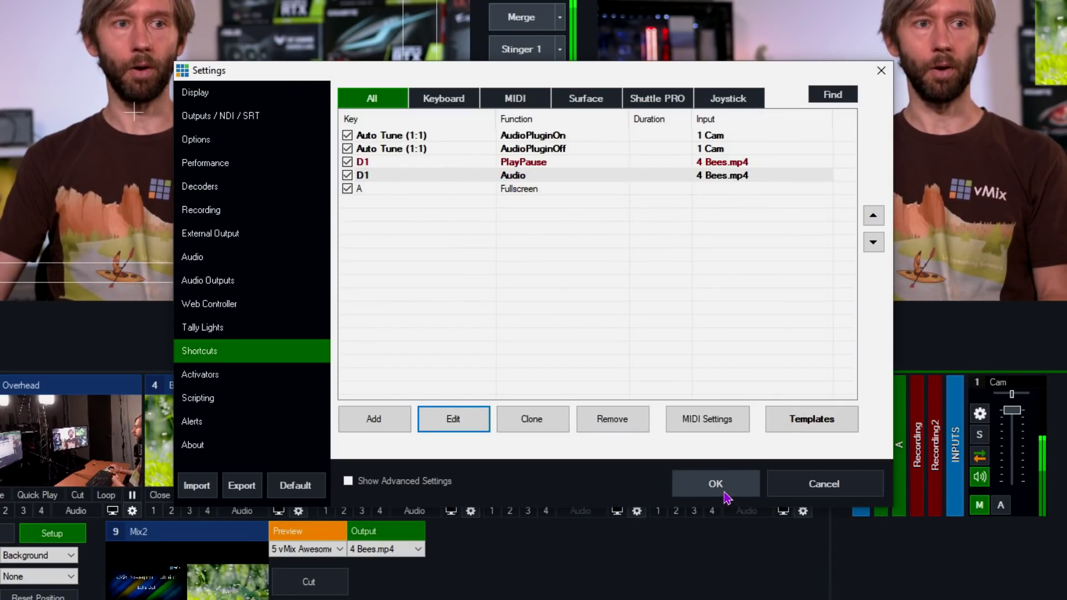
{"action": "left_click", "coordinate": [754, 497]}
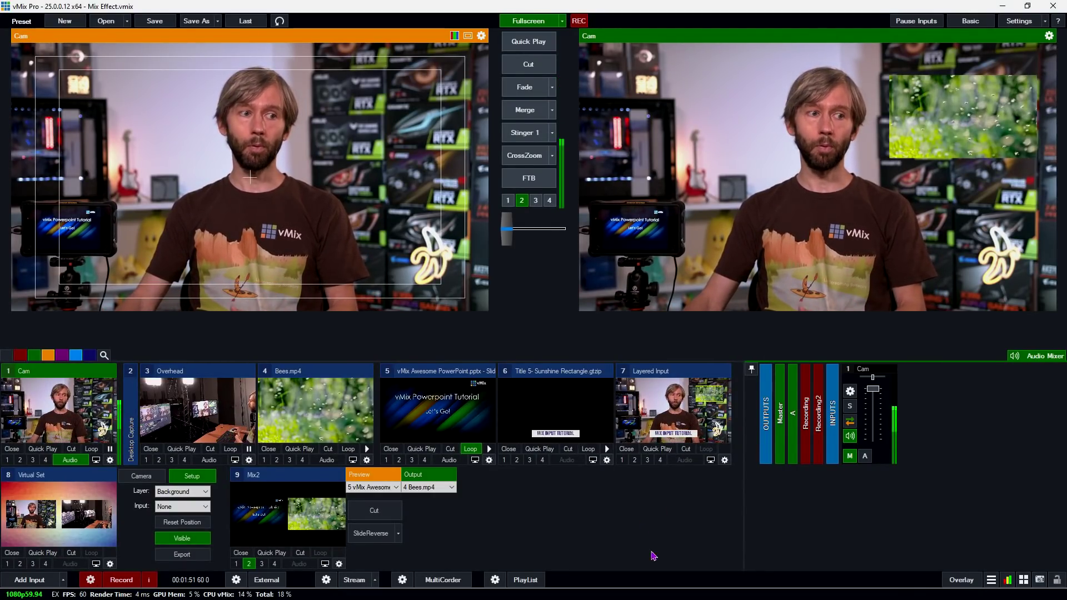
Prepare an OnOverlayIn trigger on Mix2 that uses Play on 4 Bees.mp4, and close the input settings without adding it
{"action": "left_click", "coordinate": [338, 564]}
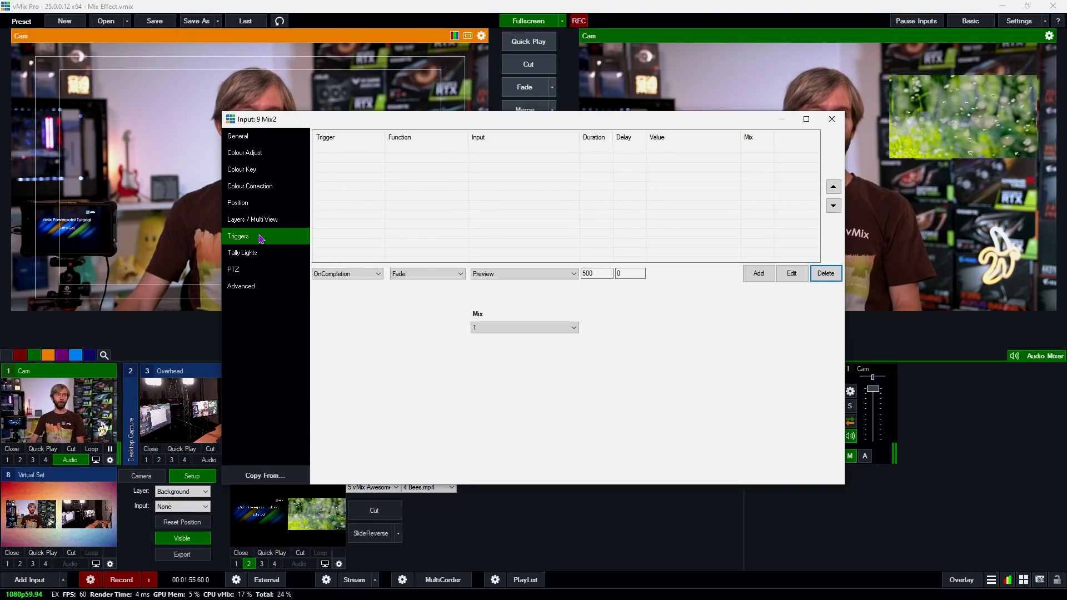
{"action": "left_click", "coordinate": [347, 272]}
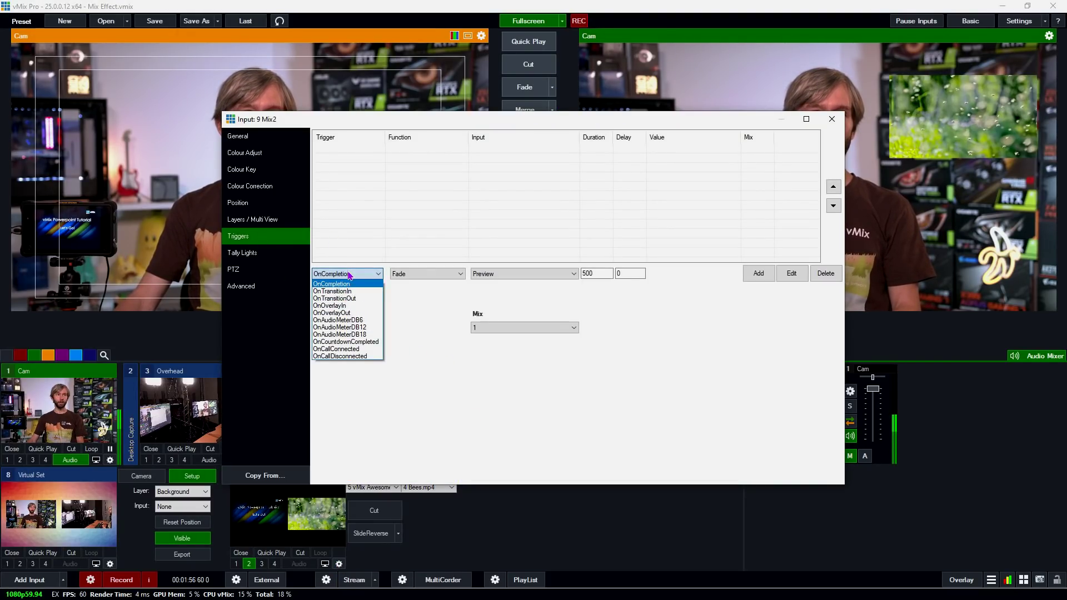
{"action": "left_click", "coordinate": [358, 307]}
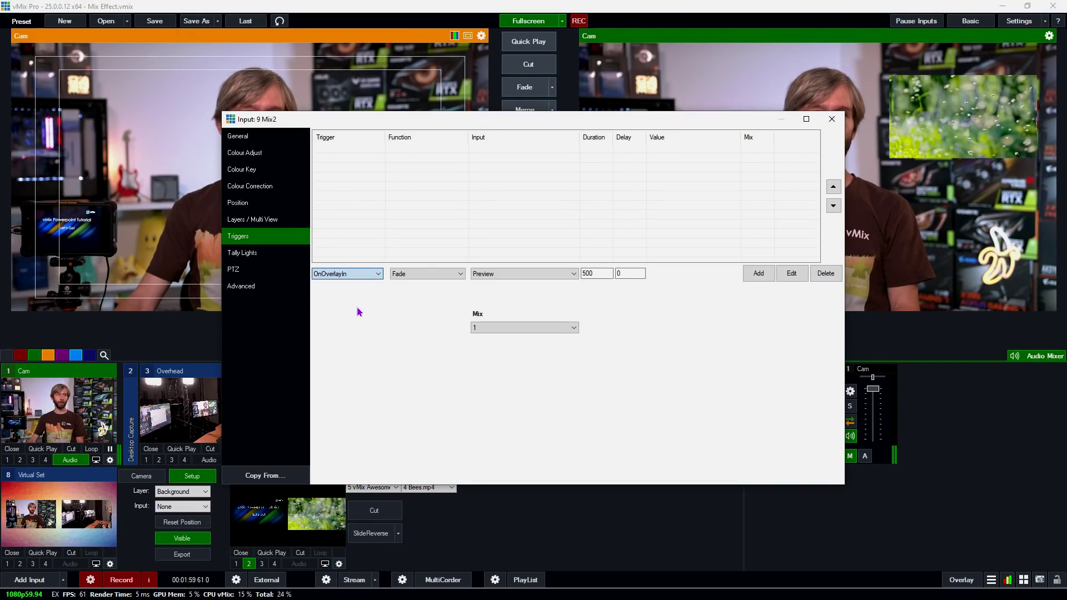
{"action": "left_click", "coordinate": [425, 276]}
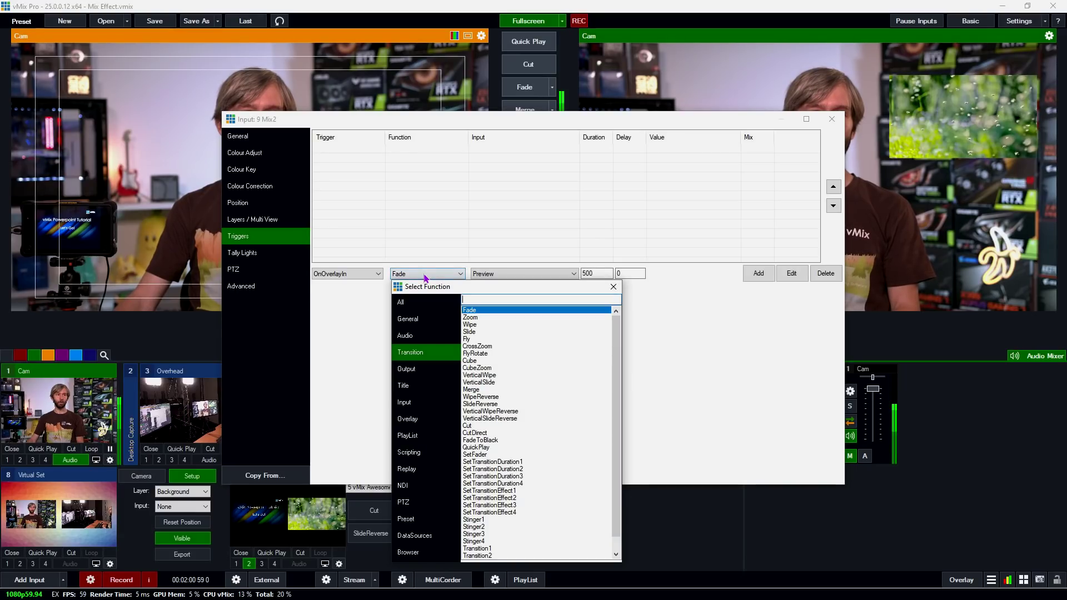
{"action": "left_click", "coordinate": [415, 304]}
{"action": "type", "text": "play"}
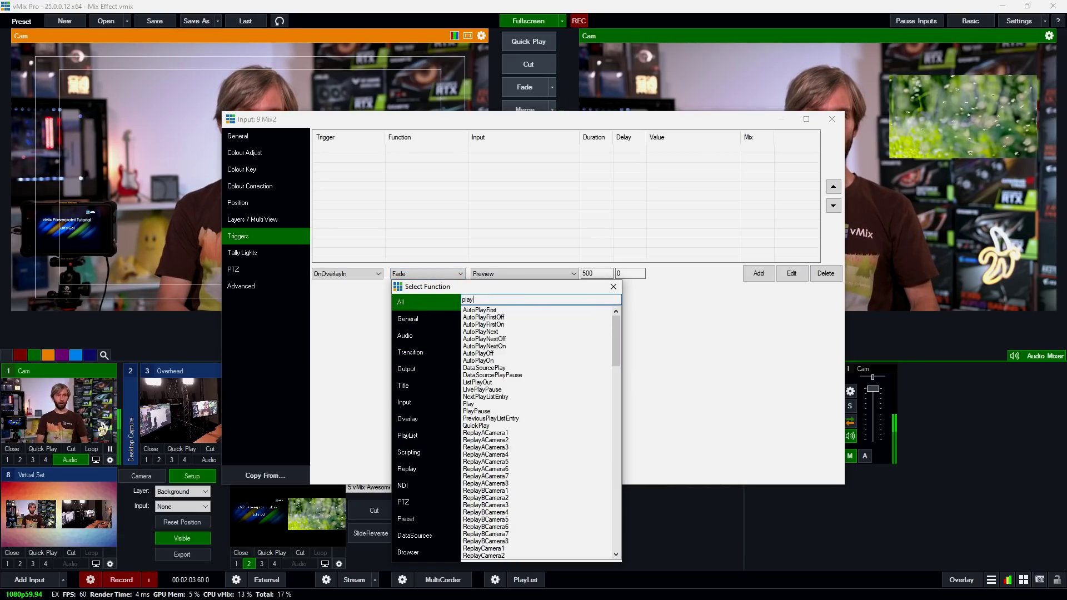
{"action": "double_click", "coordinate": [475, 404]}
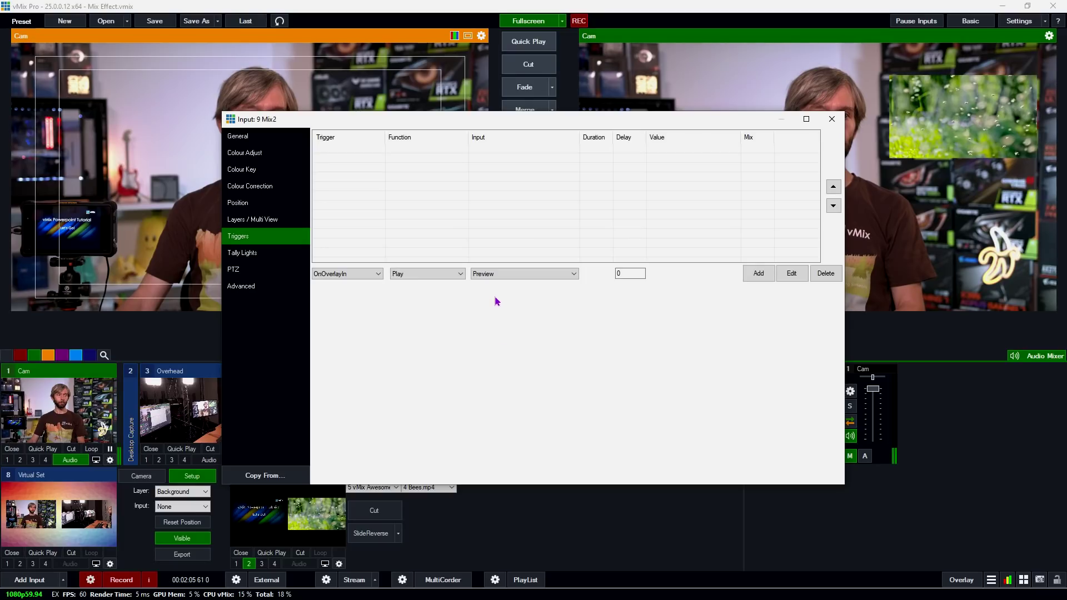
{"action": "left_click", "coordinate": [502, 274]}
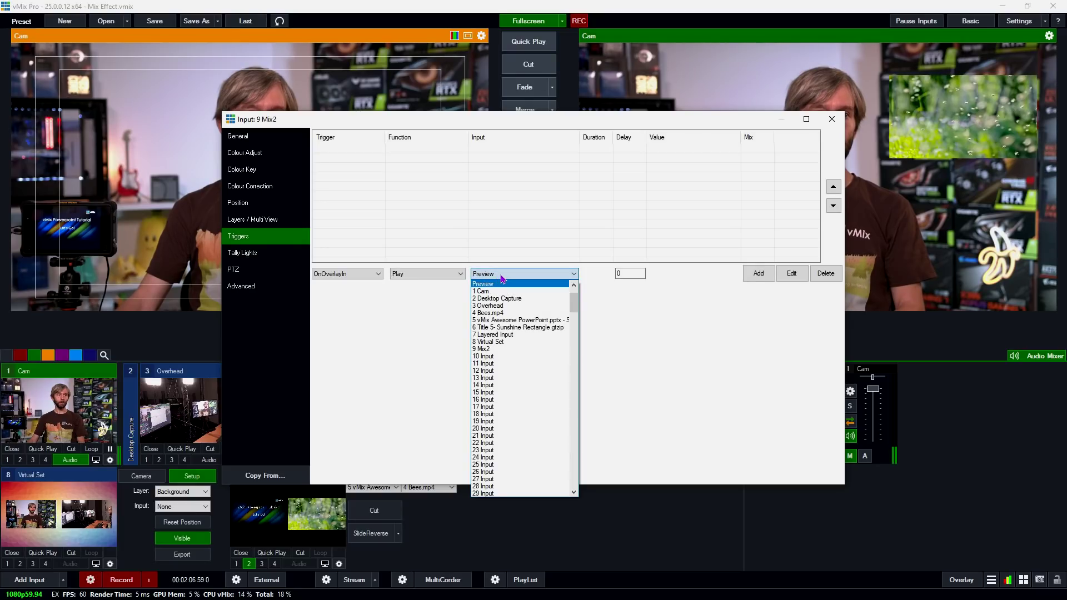
{"action": "left_click", "coordinate": [501, 314]}
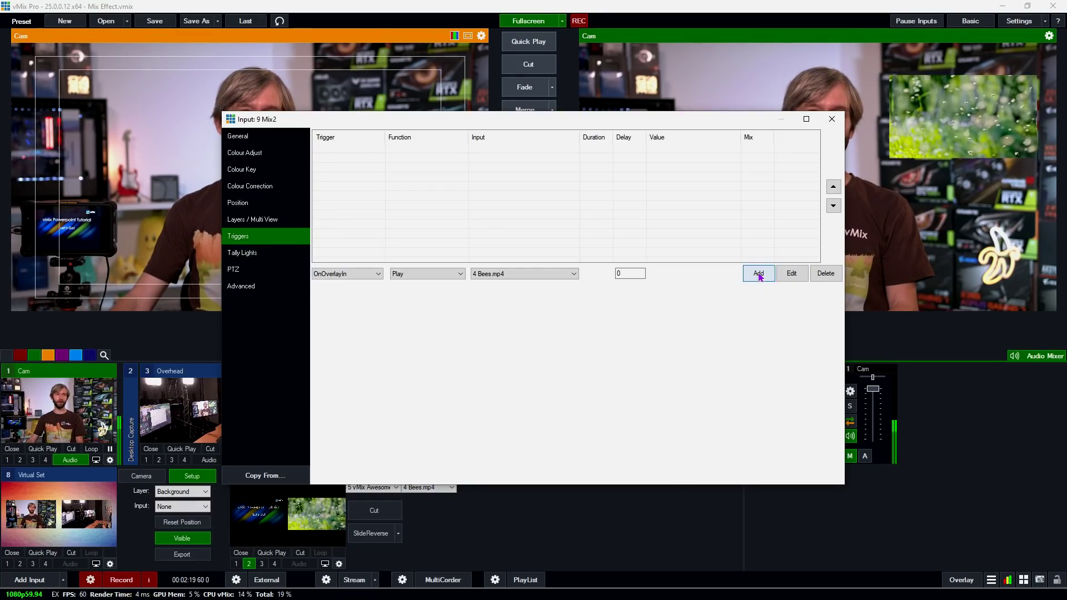
{"action": "left_click", "coordinate": [829, 121]}
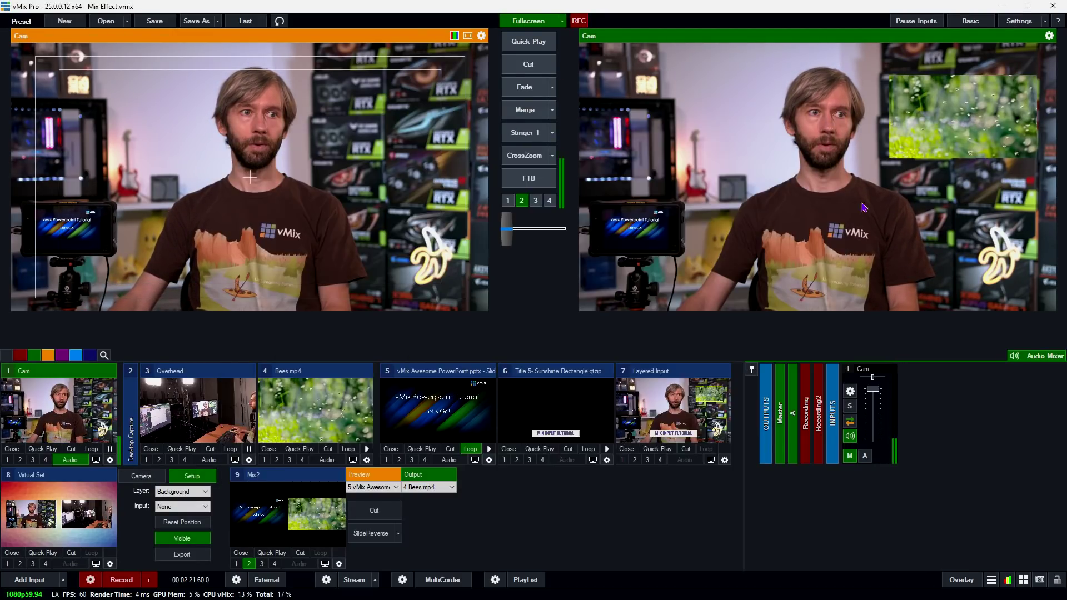
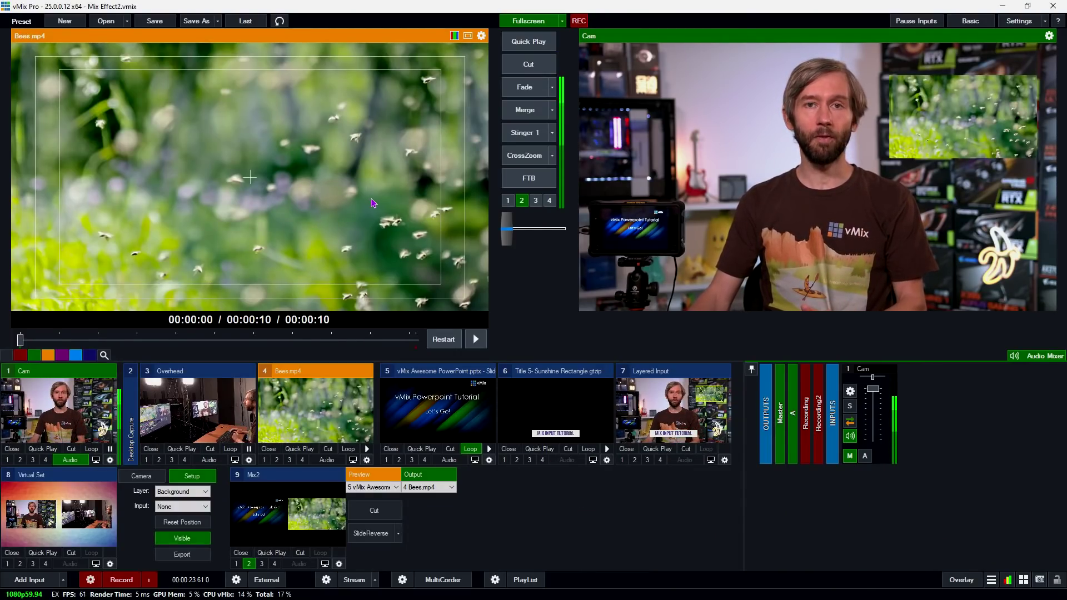
Review the automatic audio mixing, play and pause transition options in the Bees.mp4 input settings
{"action": "left_click", "coordinate": [366, 460]}
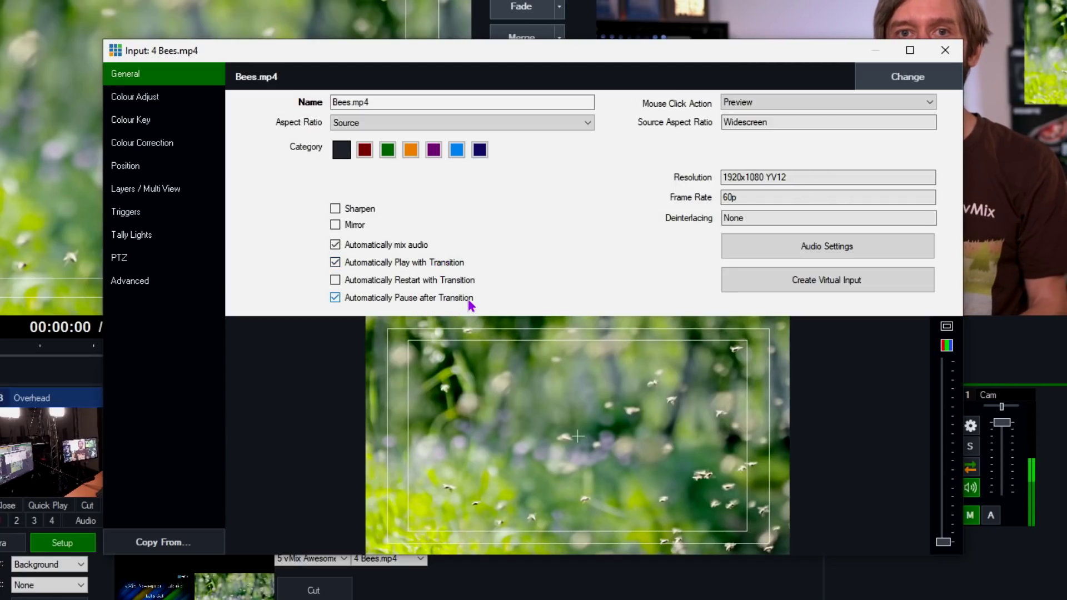
{"action": "left_click", "coordinate": [957, 57]}
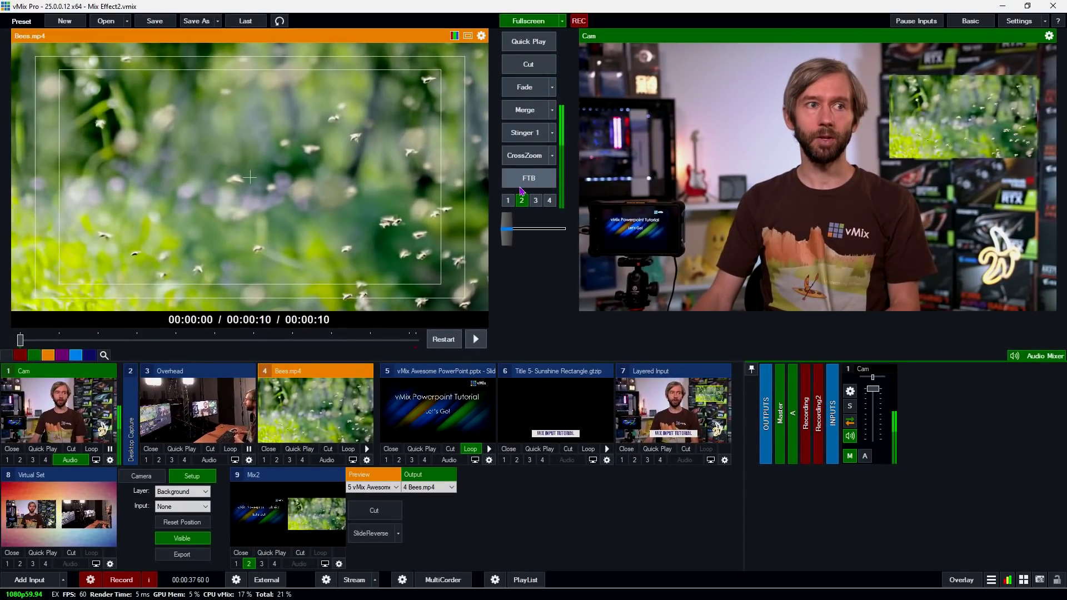
Take Mix2 off overlay channel 2, and cut the main output to Bees.mp4 and back to Cam
{"action": "left_click", "coordinate": [522, 199]}
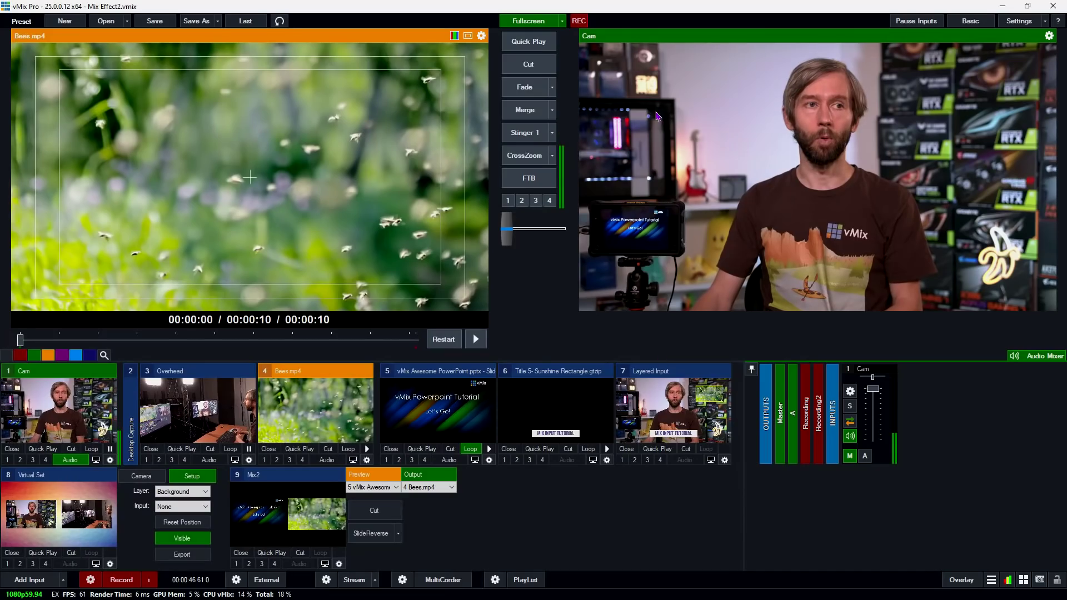
{"action": "left_click", "coordinate": [522, 65]}
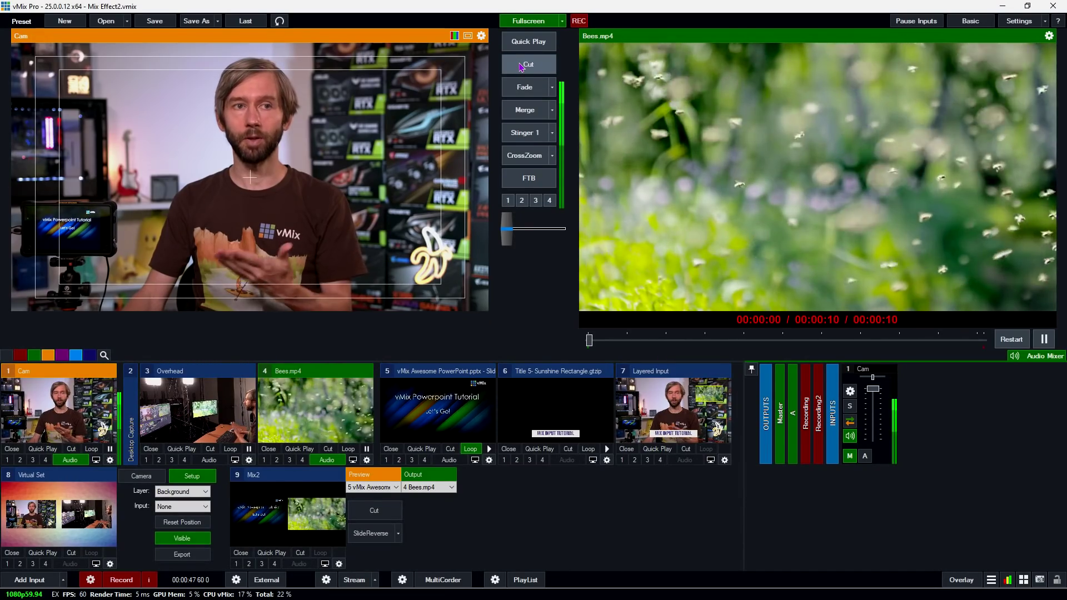
{"action": "left_click", "coordinate": [523, 65]}
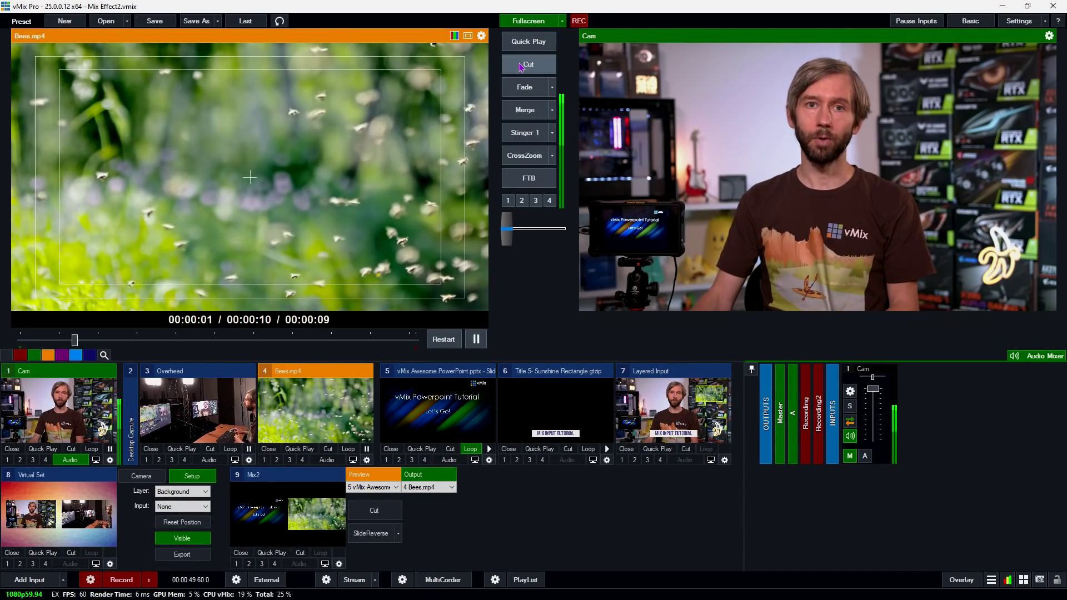
Cut the main output to Bees.mp4 and back to Cam, and show Mix2 on overlay channel 2, switching its sources with SlideReverse
{"action": "left_click", "coordinate": [523, 65]}
{"action": "left_click", "coordinate": [523, 65]}
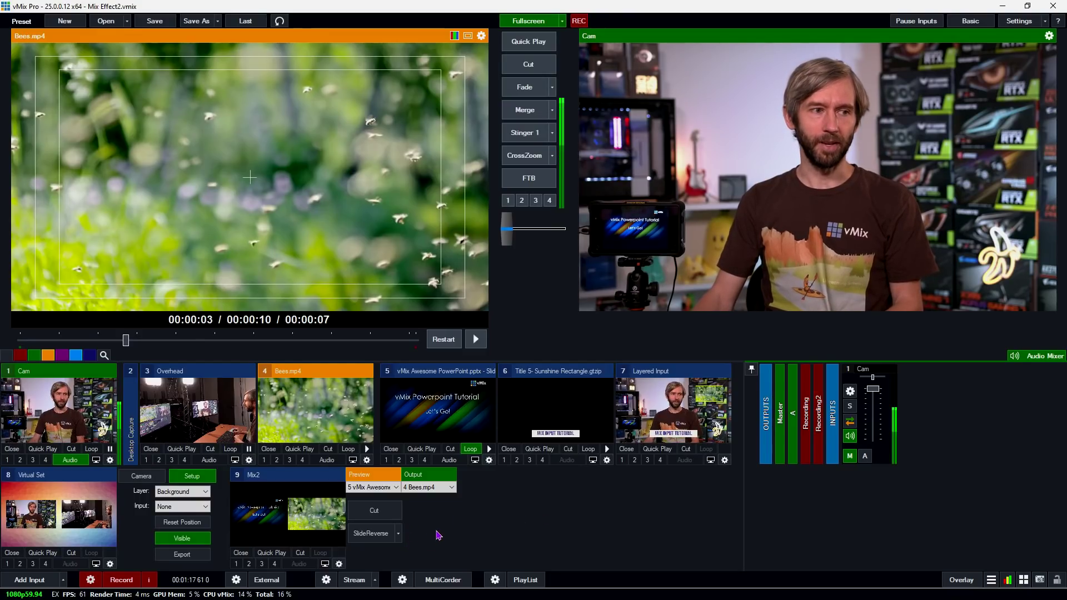
{"action": "left_click", "coordinate": [249, 564]}
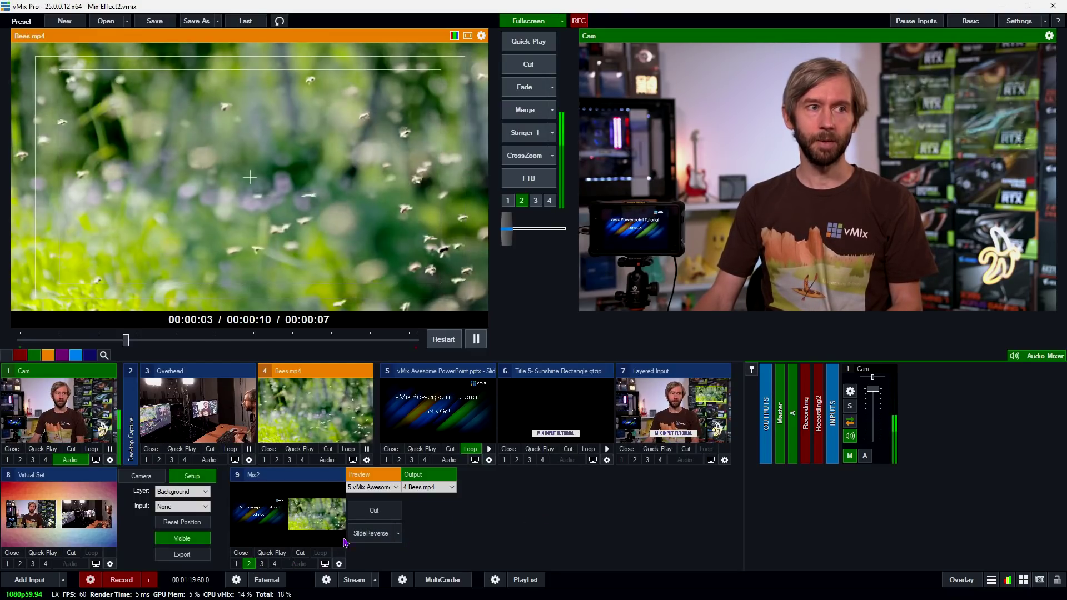
{"action": "left_click", "coordinate": [362, 533]}
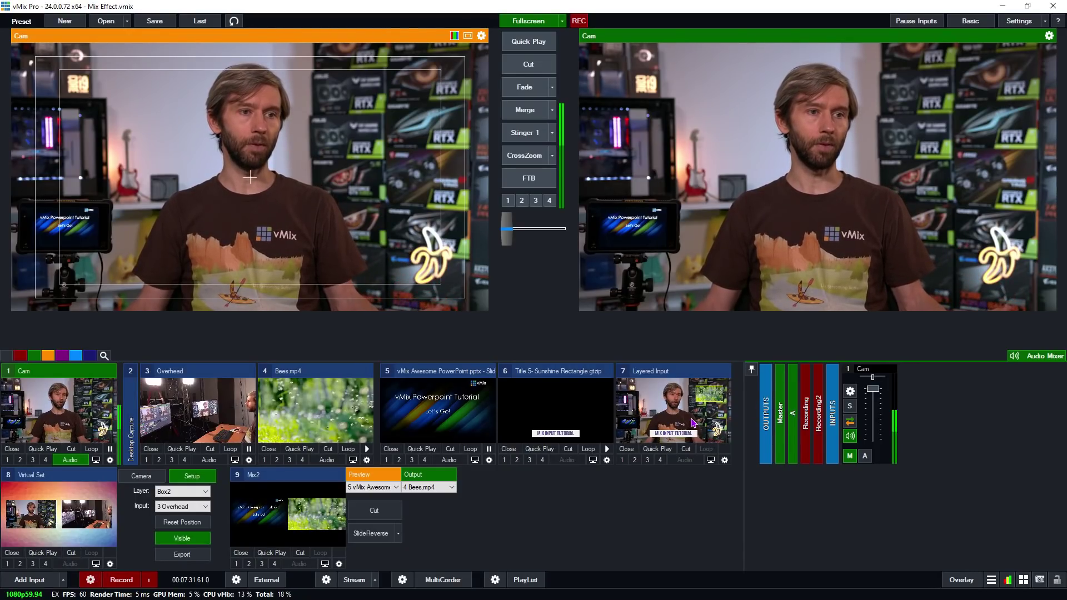
Cut the main output from Cam to Layered Input, and load the vMix Awesome PowerPoint input into the preview
{"action": "left_click", "coordinate": [693, 422]}
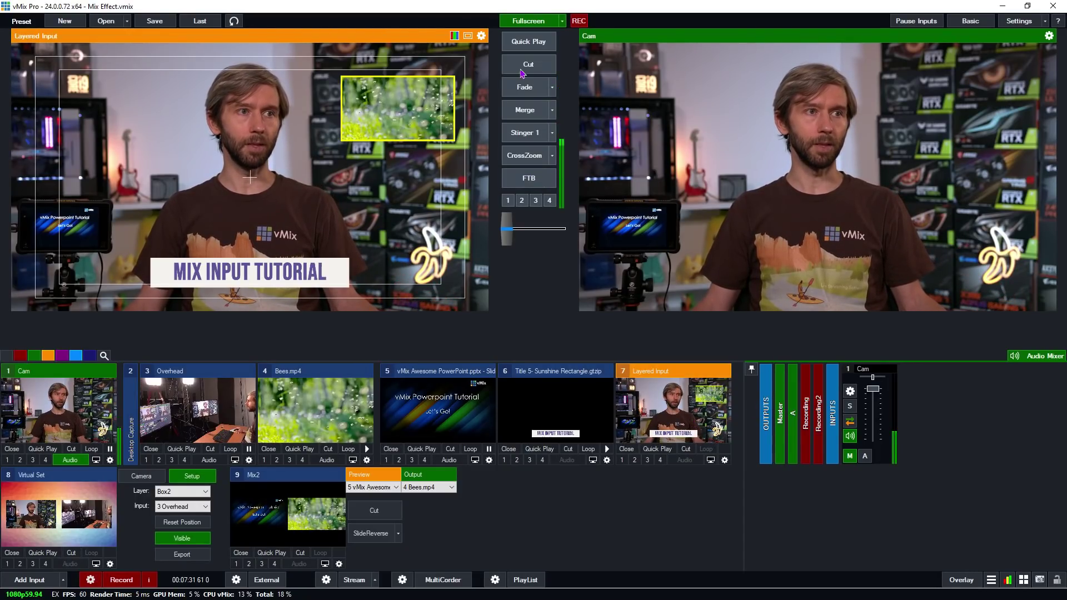
{"action": "left_click", "coordinate": [693, 423]}
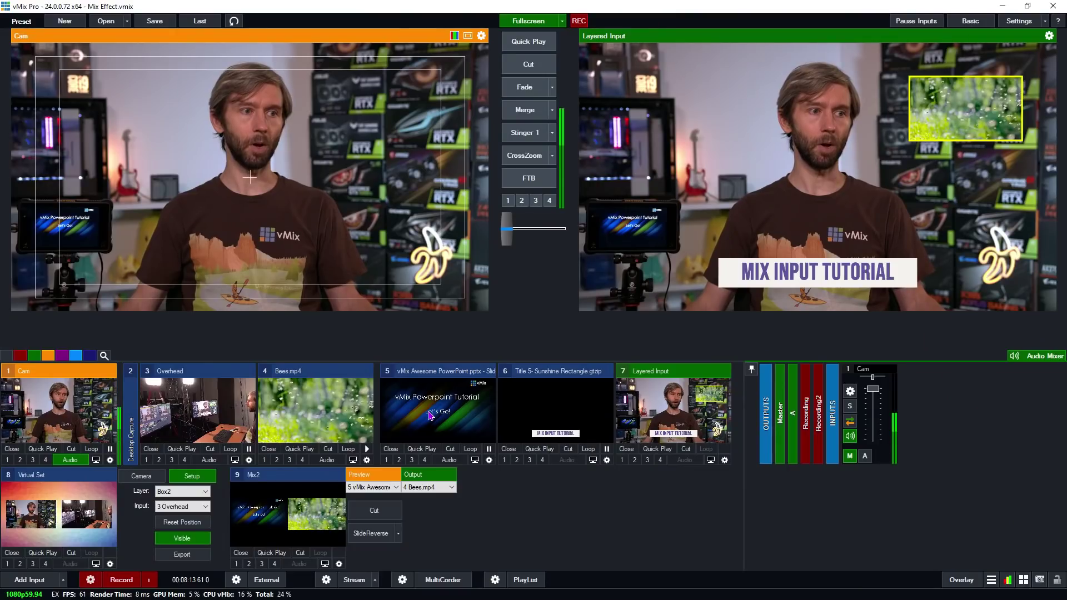
{"action": "left_click", "coordinate": [430, 415]}
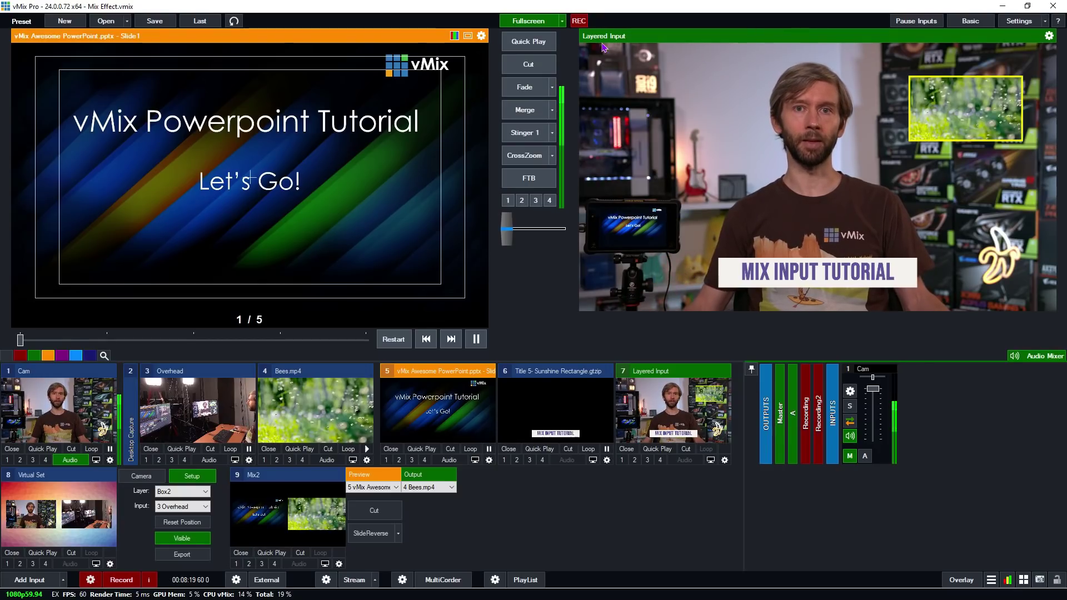
Switch the fullscreen source on Display 2 to Input3, and return it to Input5
{"action": "left_click", "coordinate": [562, 20]}
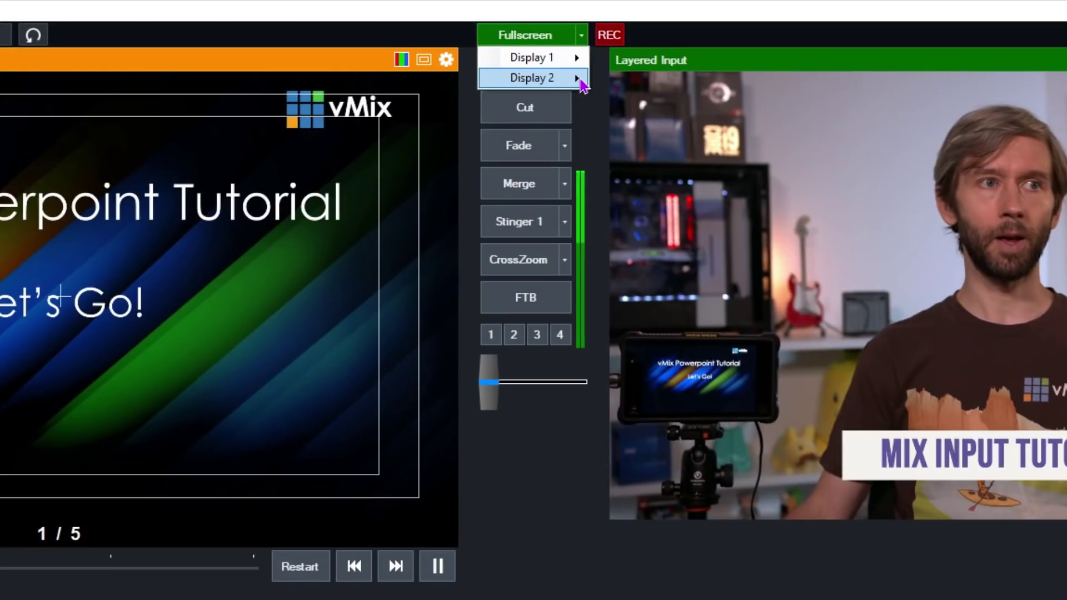
{"action": "mouse_move", "coordinate": [564, 55]}
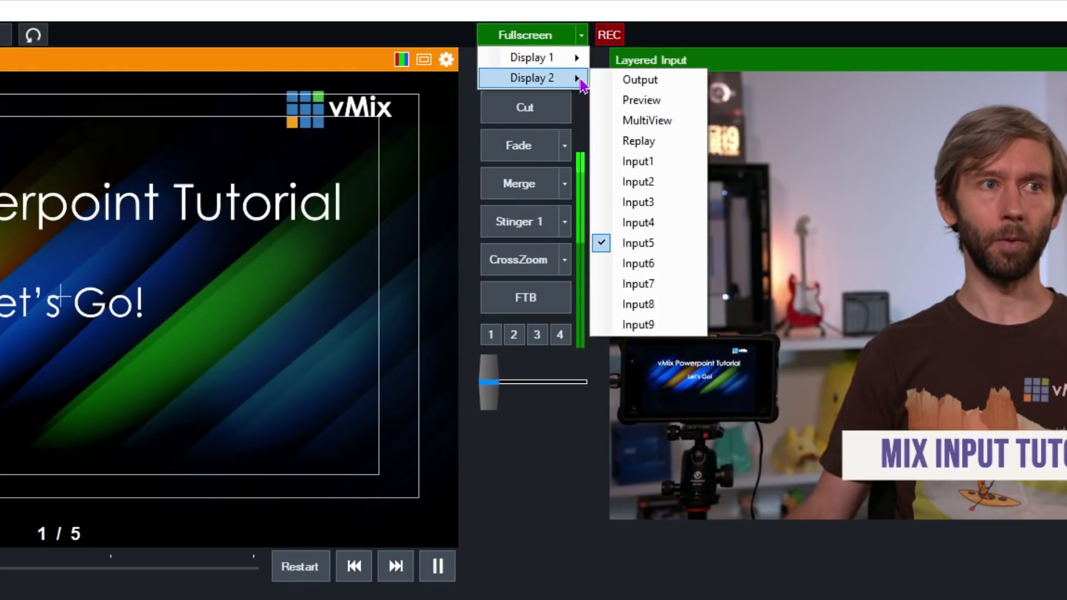
{"action": "left_click", "coordinate": [688, 203]}
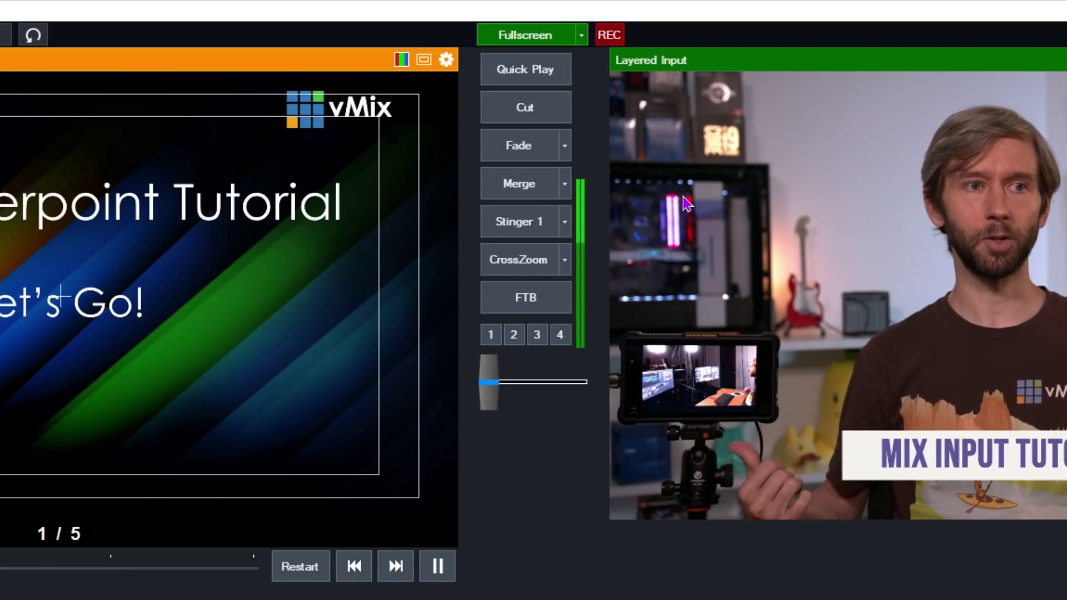
{"action": "left_click", "coordinate": [581, 35]}
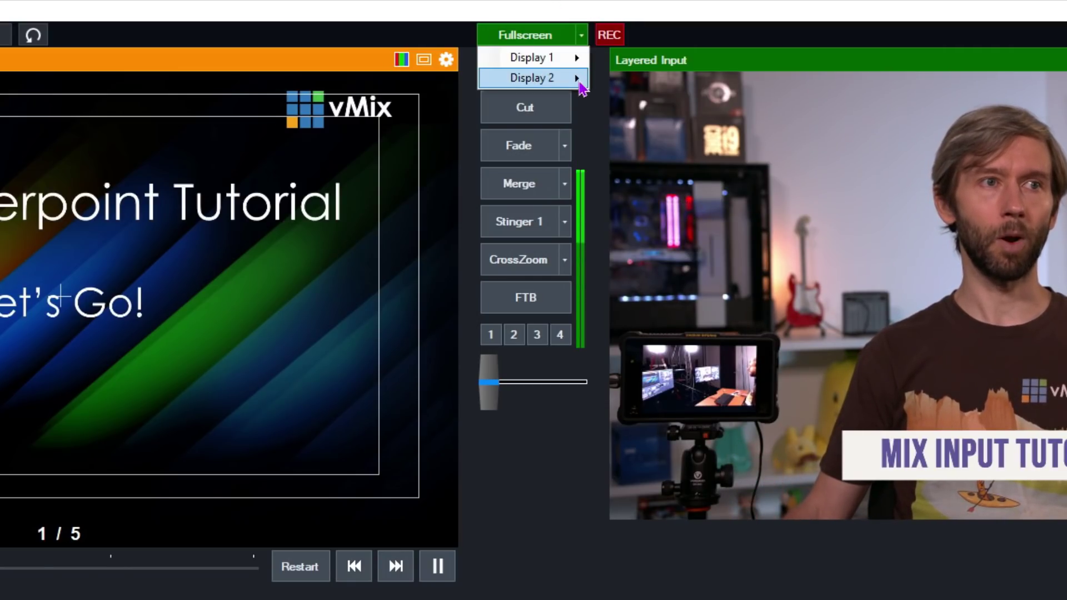
{"action": "mouse_move", "coordinate": [580, 82]}
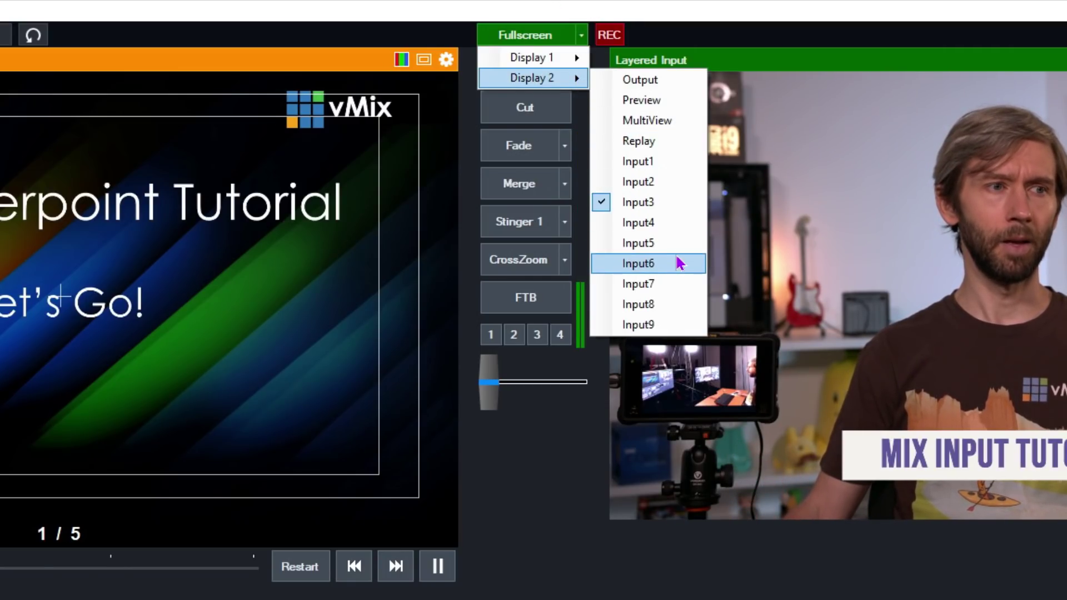
{"action": "left_click", "coordinate": [664, 244]}
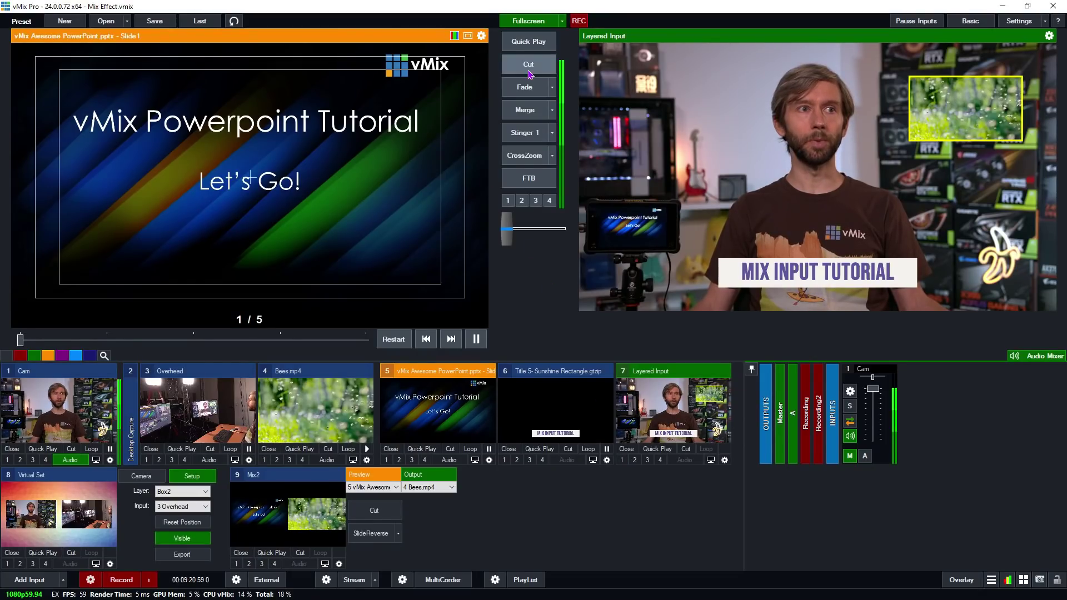
Send the Mix2 input, Input9, to the fullscreen output on Display 2
{"action": "left_click", "coordinate": [562, 22]}
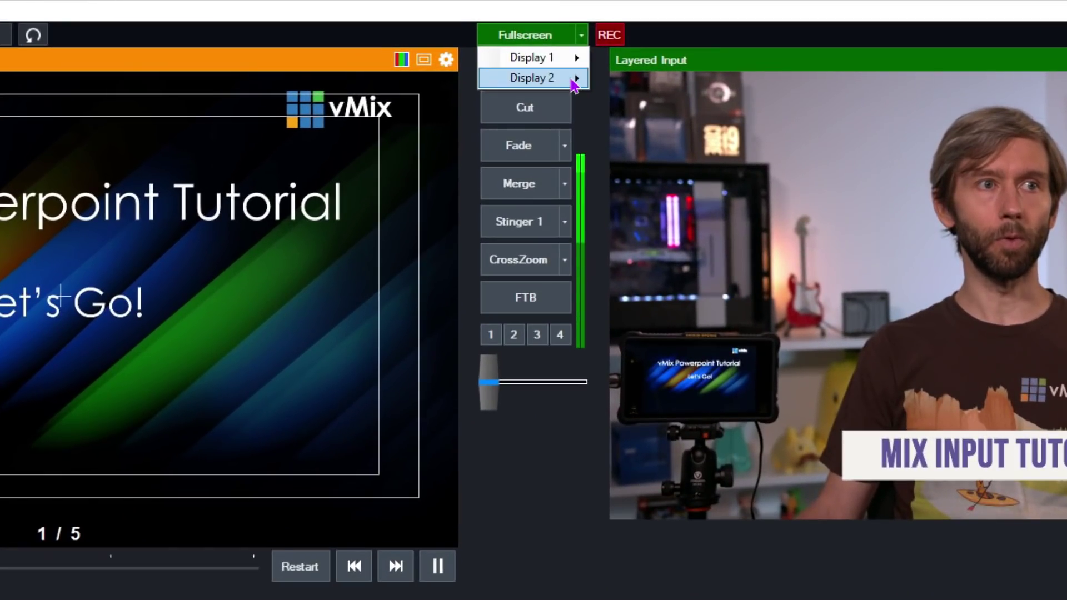
{"action": "mouse_move", "coordinate": [558, 50]}
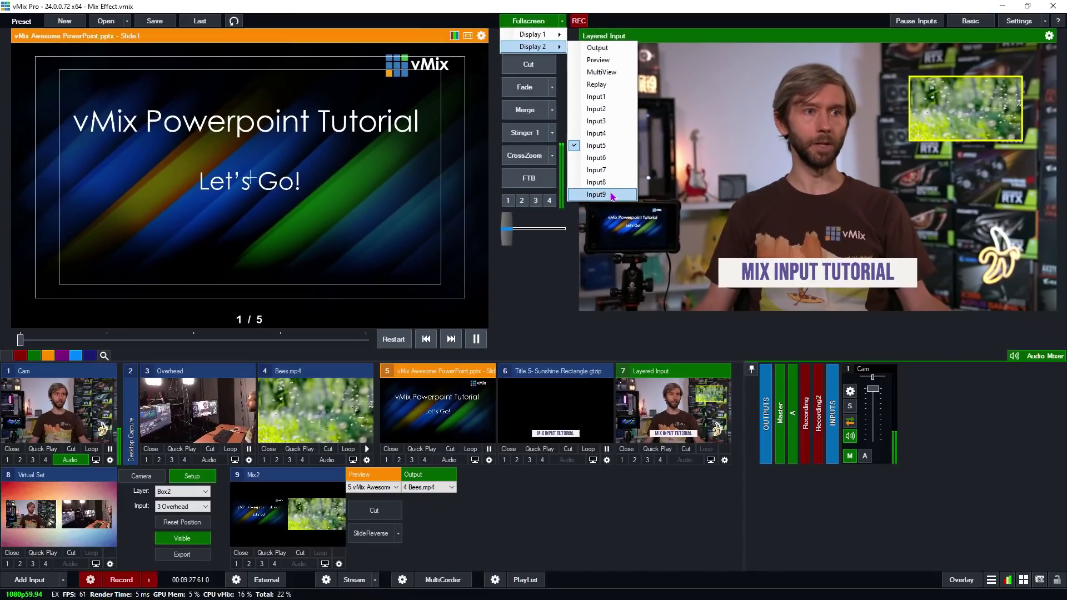
{"action": "left_click", "coordinate": [597, 194]}
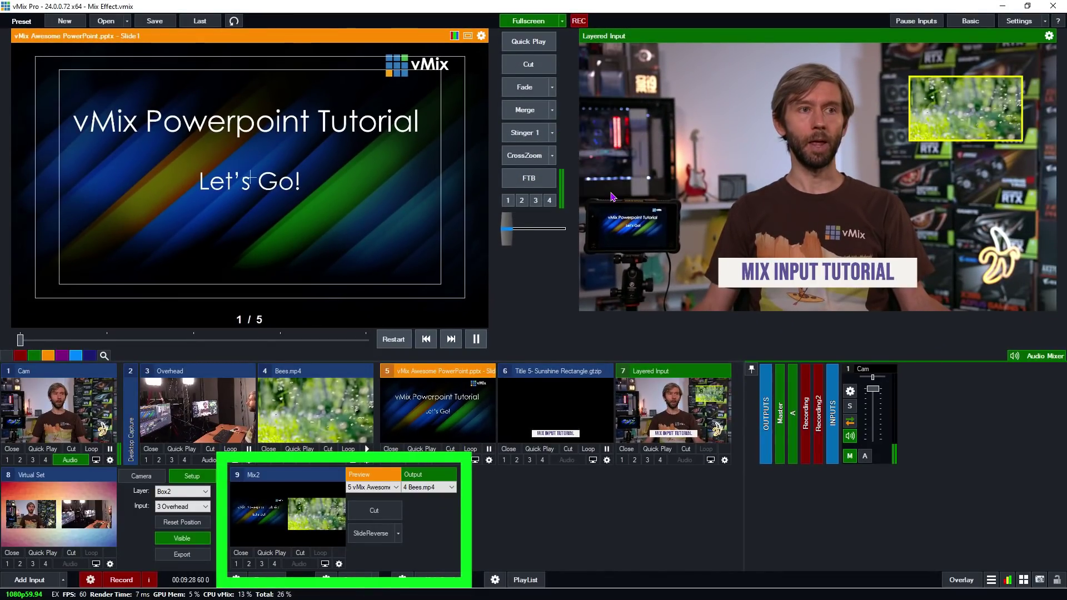